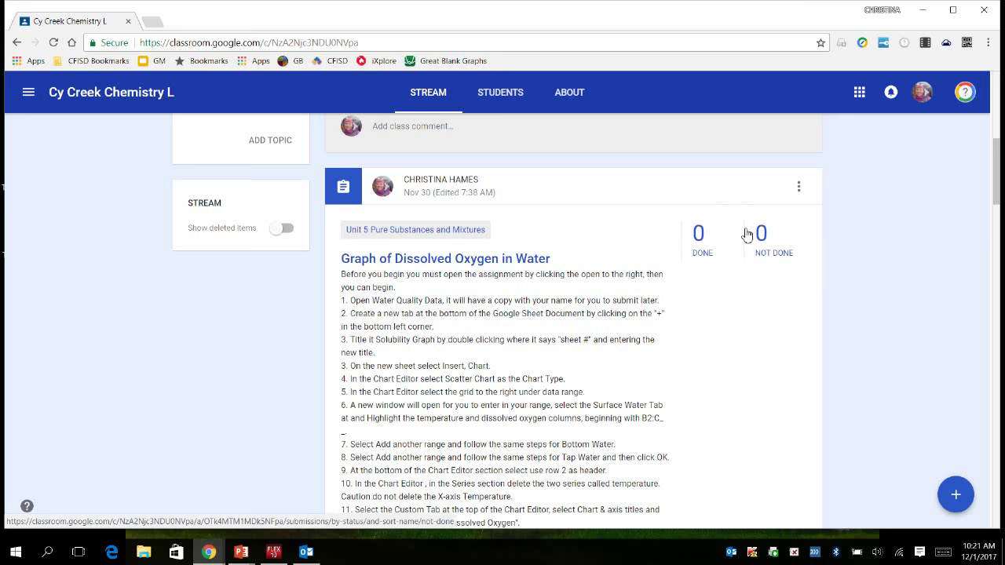
Open the Water Quality Data spreadsheet attached to the dissolved oxygen graph assignment and add a new sheet to it.
scroll(747, 307, "down", 3)
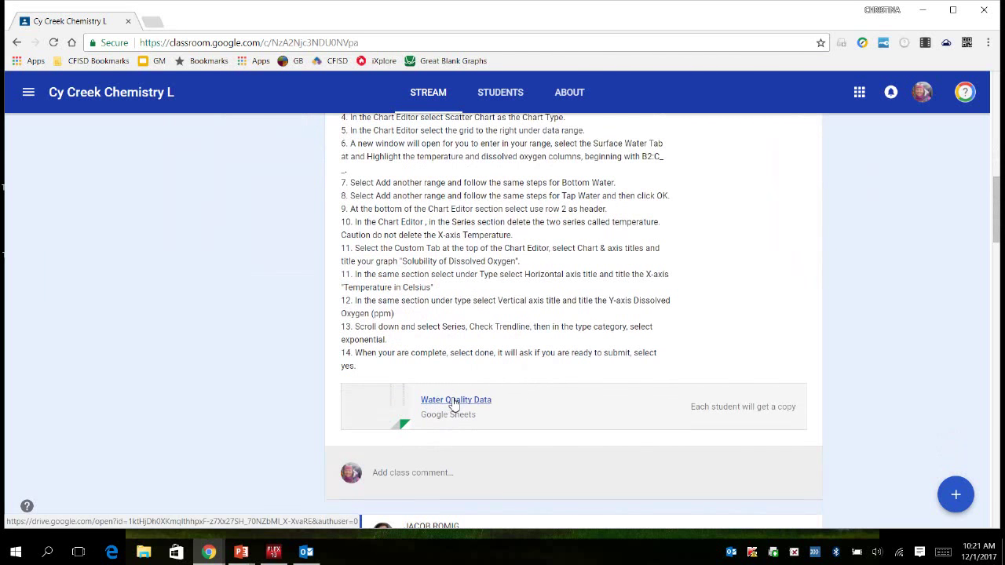
left_click(454, 402)
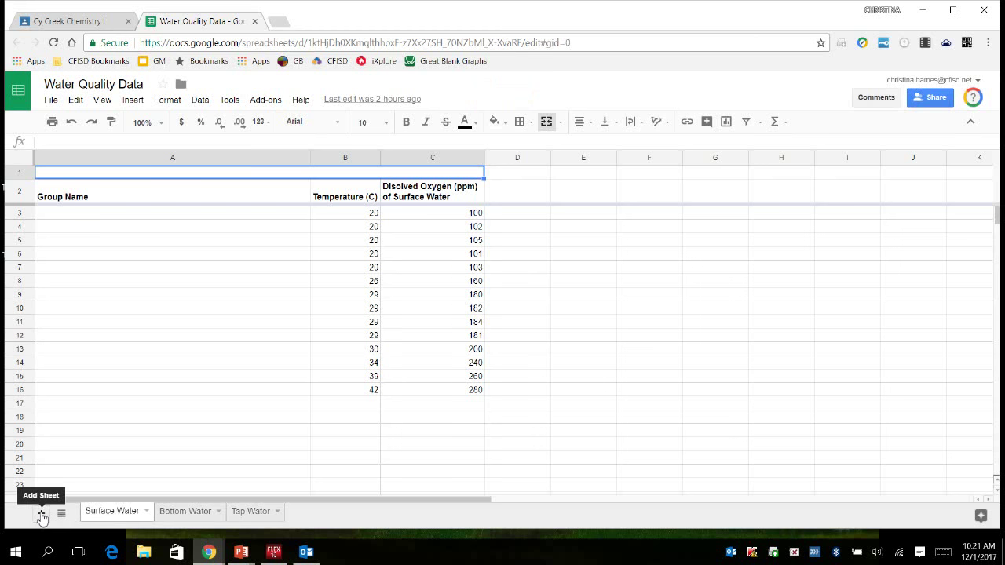
left_click(42, 515)
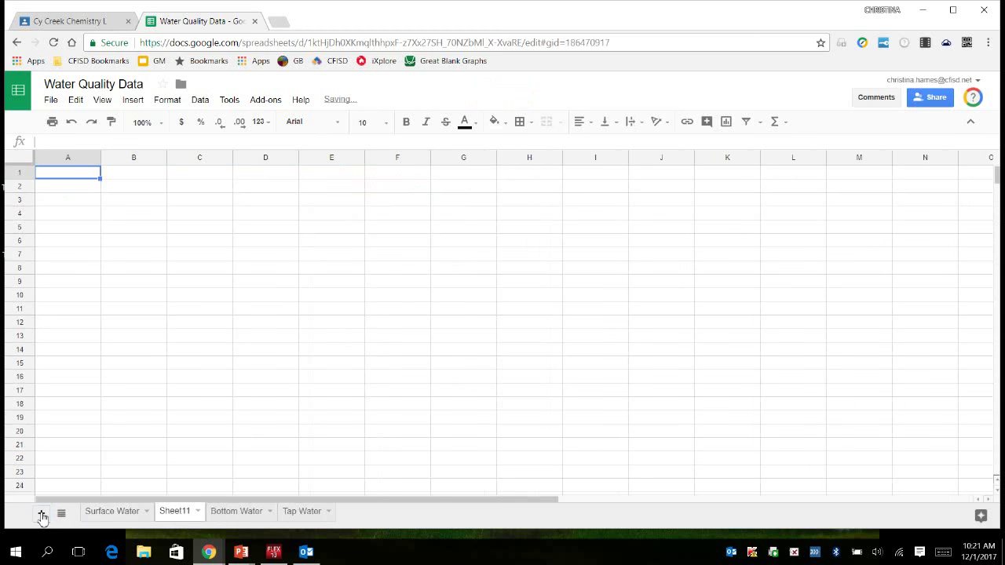
Rename the new sheet as Solubility Graph.
double_click(174, 515)
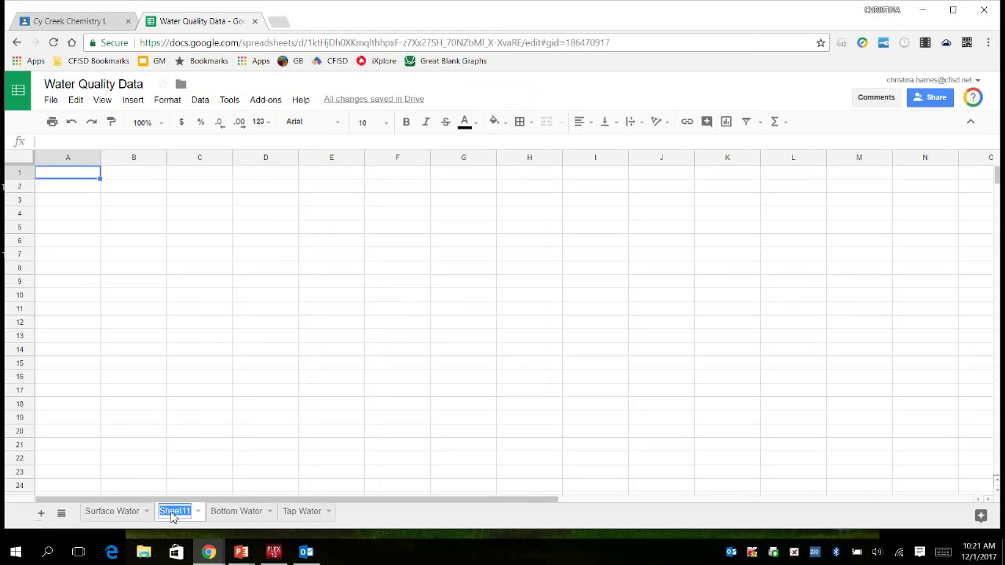
type("Sc")
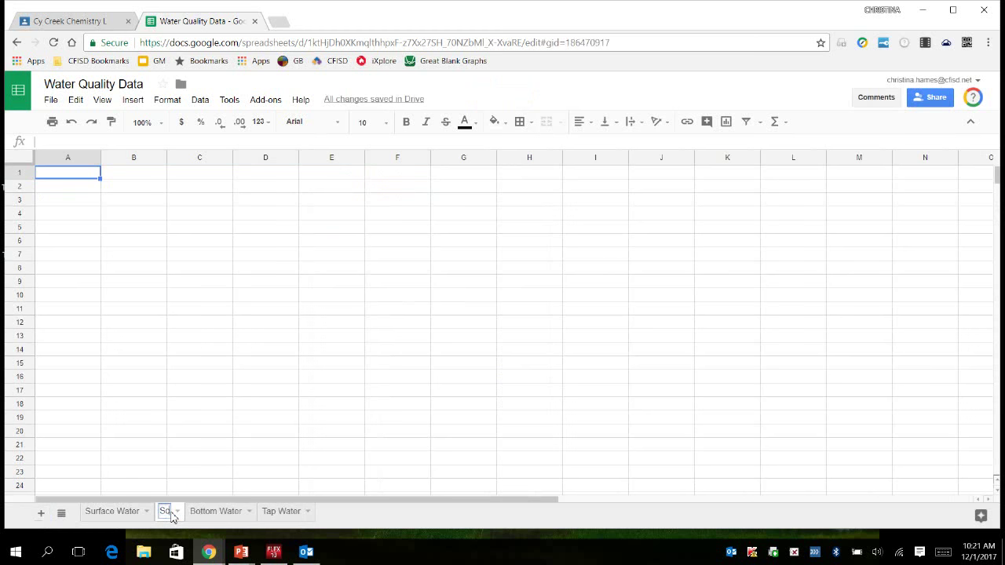
type("u")
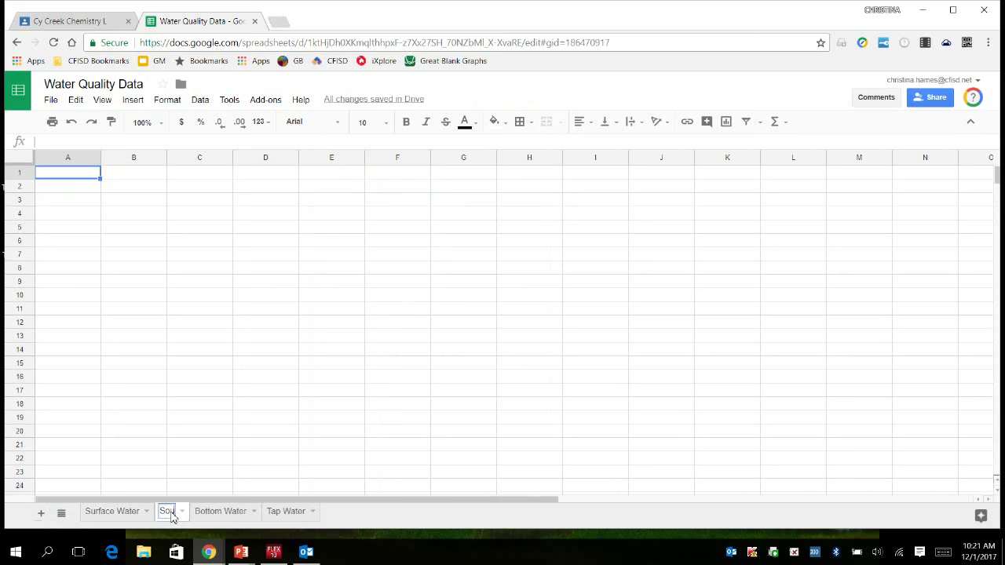
key("BackSpace")
type("lubility Graph")
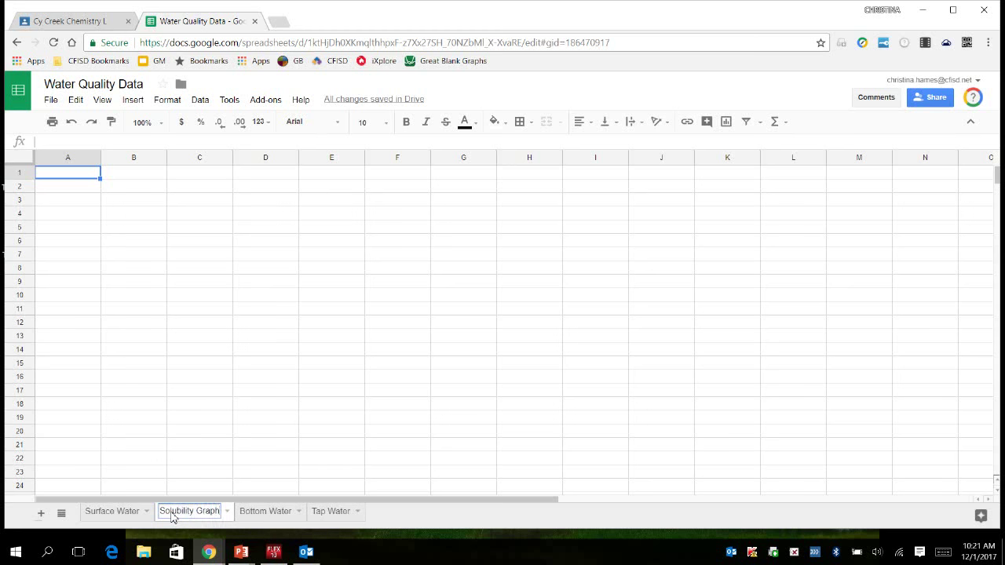
left_click(193, 449)
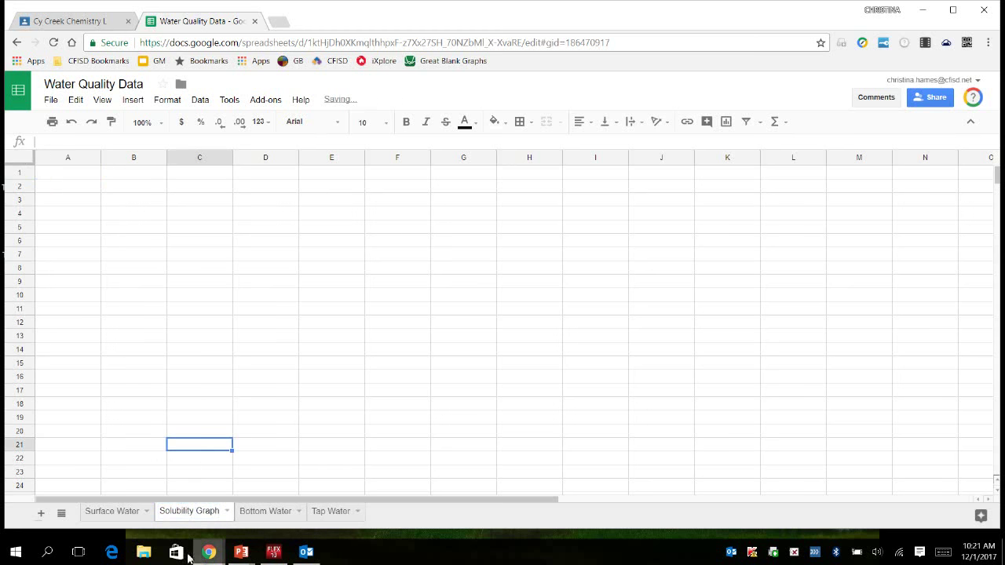
Insert a chart on the Solubility Graph sheet with cell A1 selected, and set its type to Scatter chart.
left_click(77, 176)
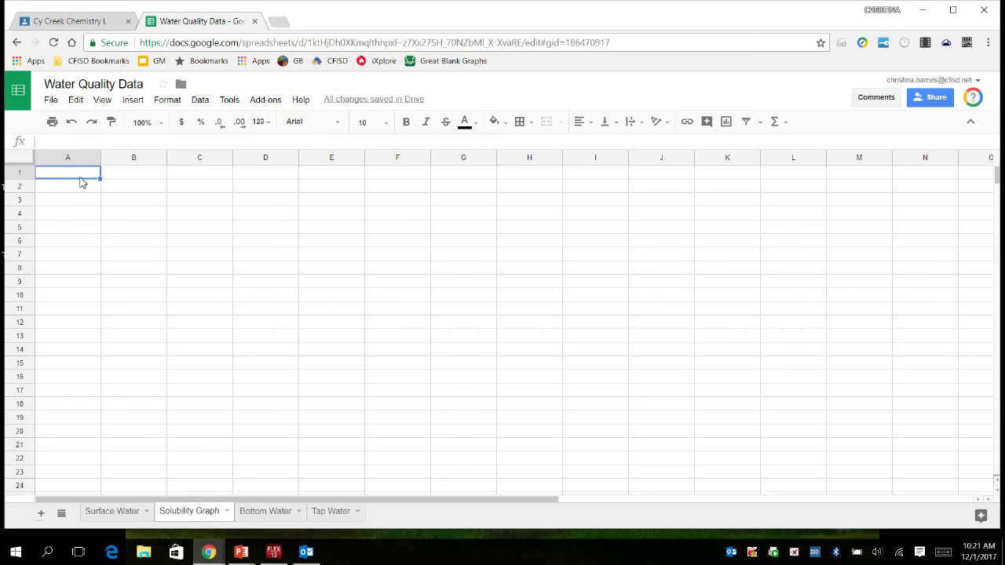
left_click(132, 102)
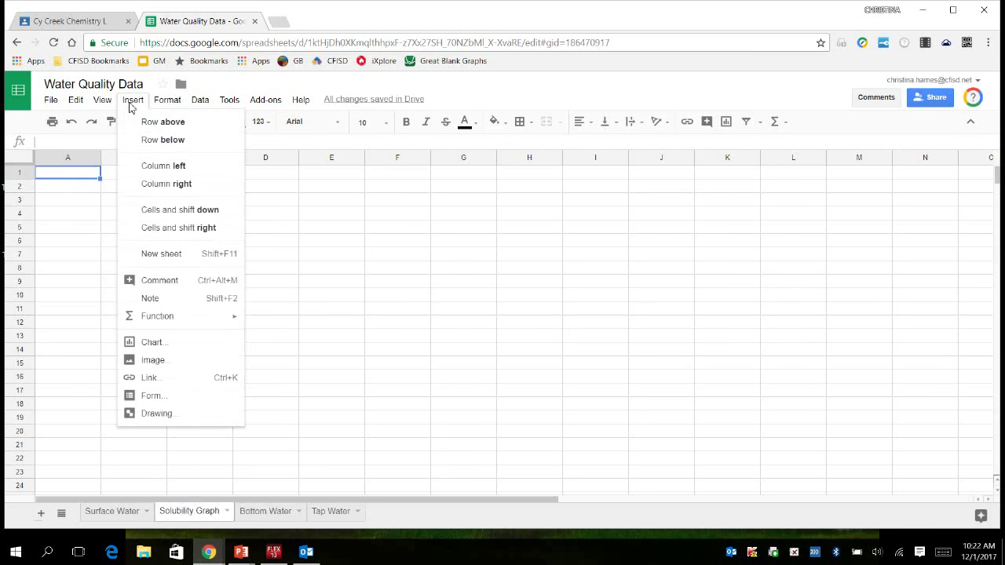
left_click(152, 343)
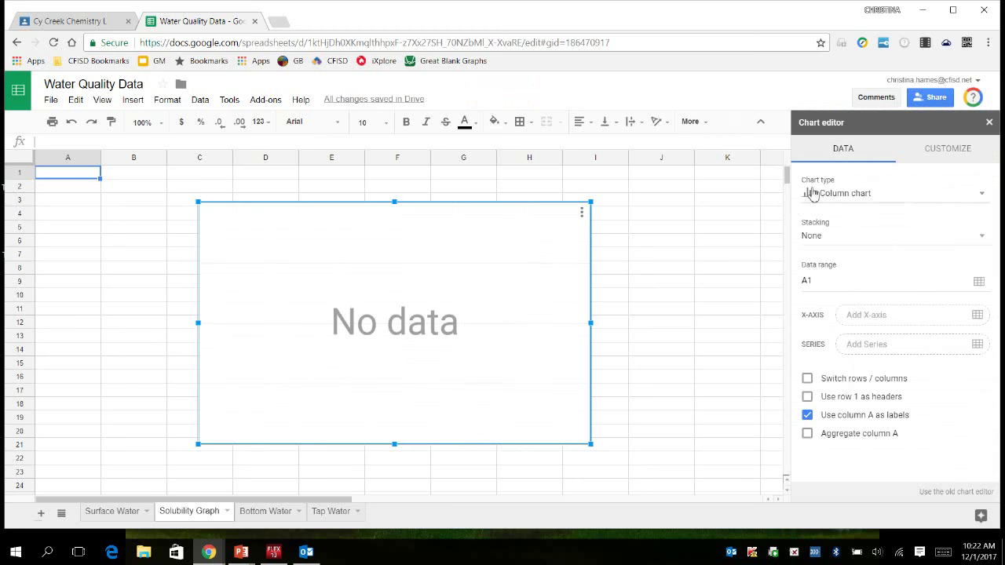
left_click(976, 199)
scroll(906, 307, "down", 3)
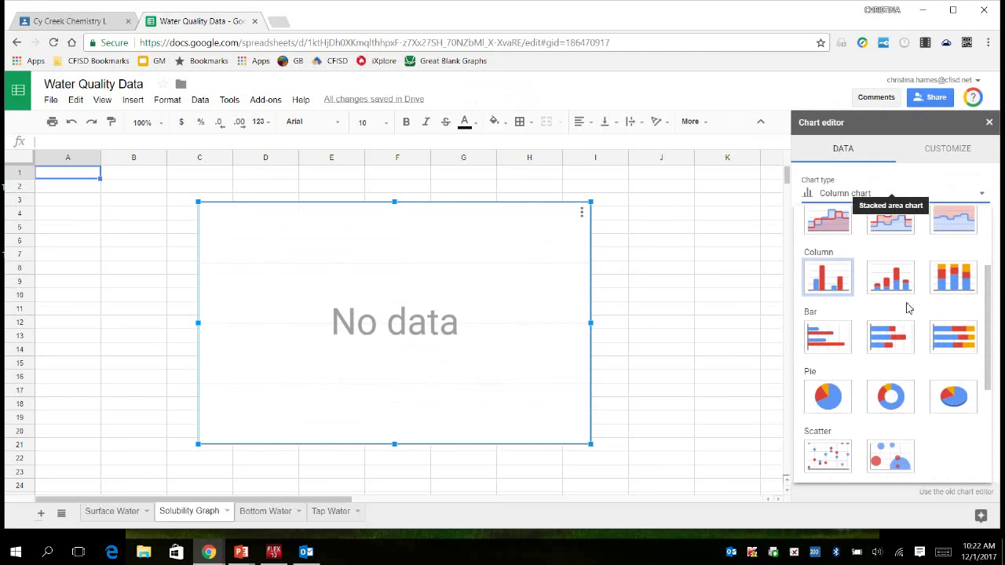
left_click(827, 392)
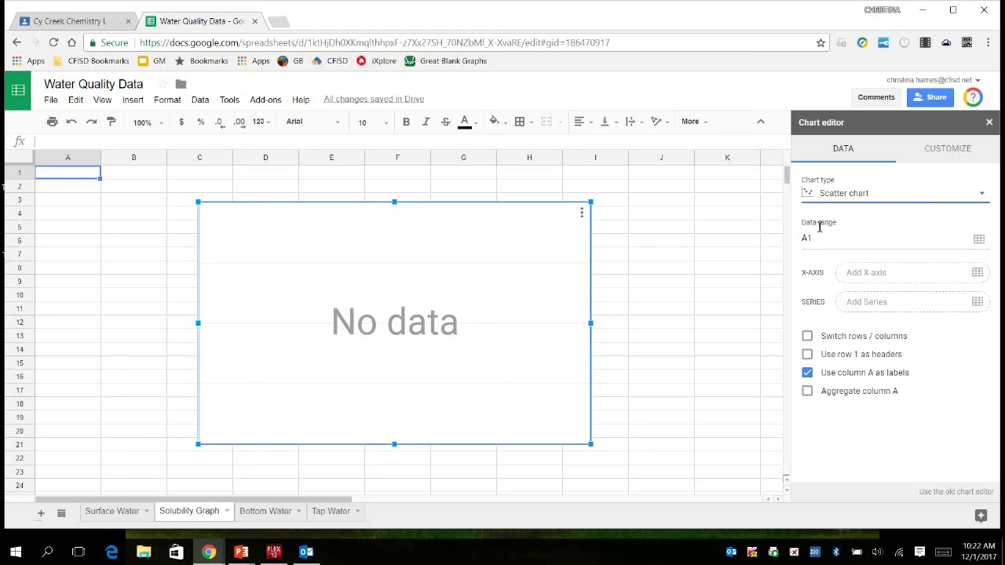
Set the chart's data range to the temperature and dissolved oxygen columns B2:C16 of the Surface Water sheet.
left_click(979, 240)
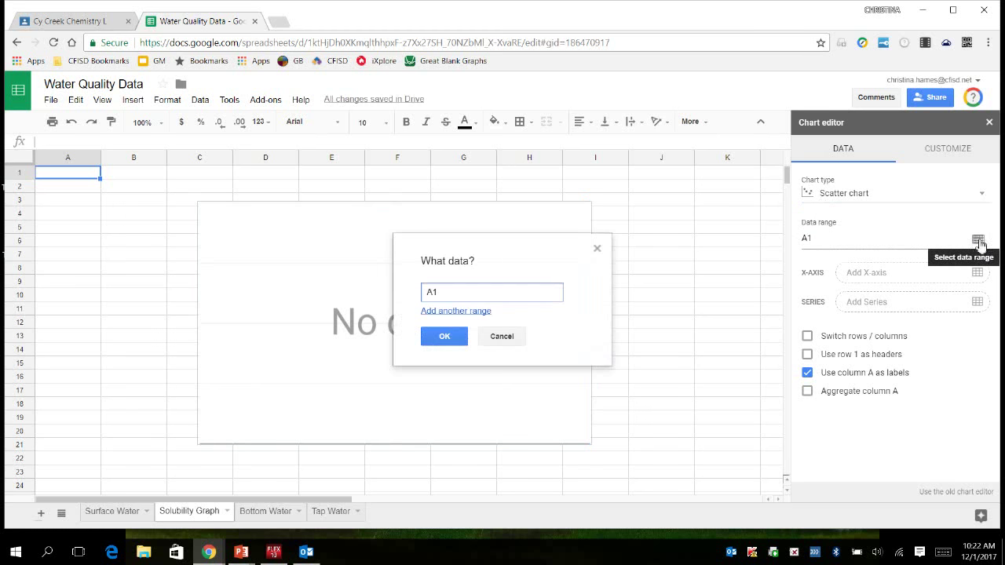
left_click_drag(542, 250, 721, 86)
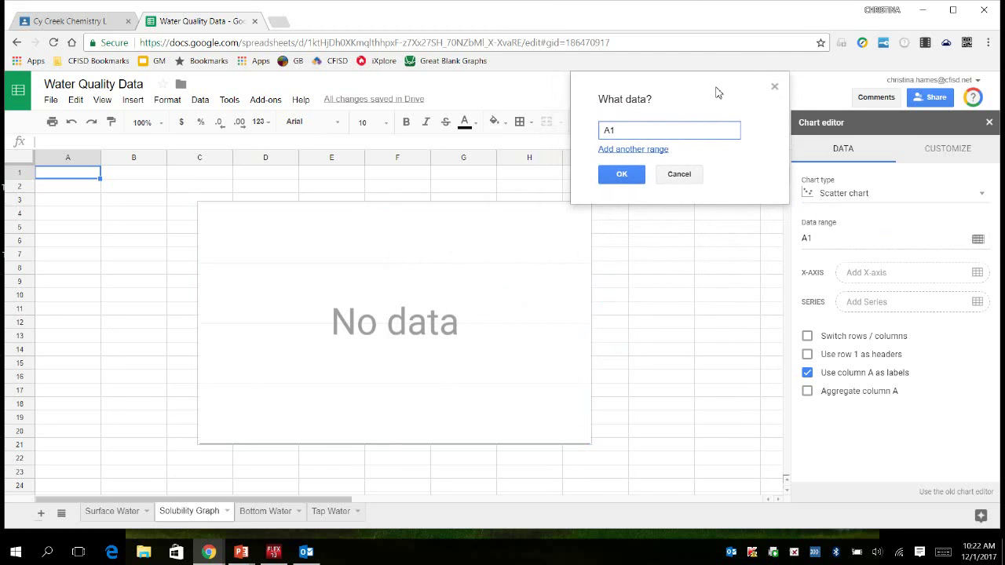
left_click_drag(630, 132, 595, 135)
left_click(106, 514)
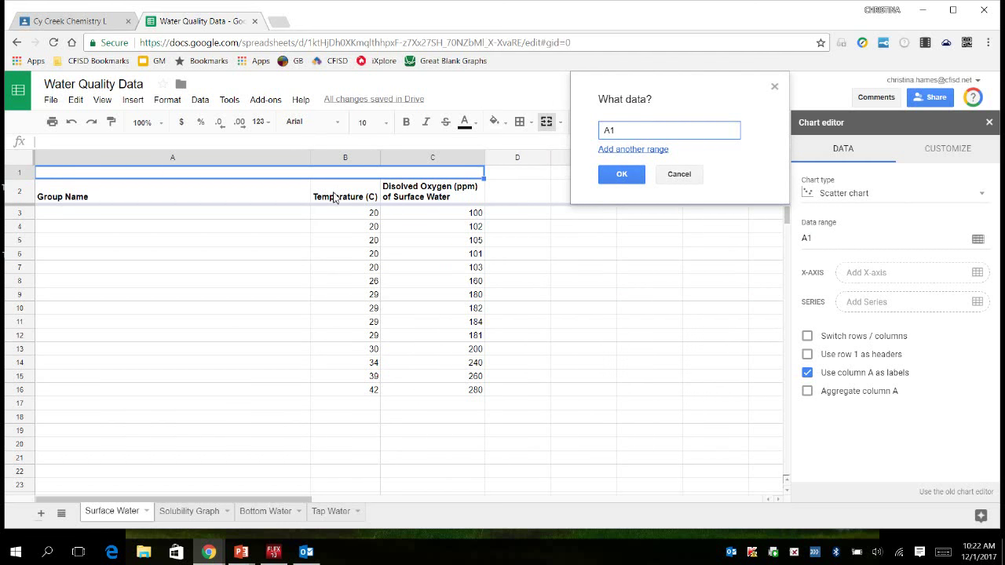
left_click_drag(334, 197, 422, 198)
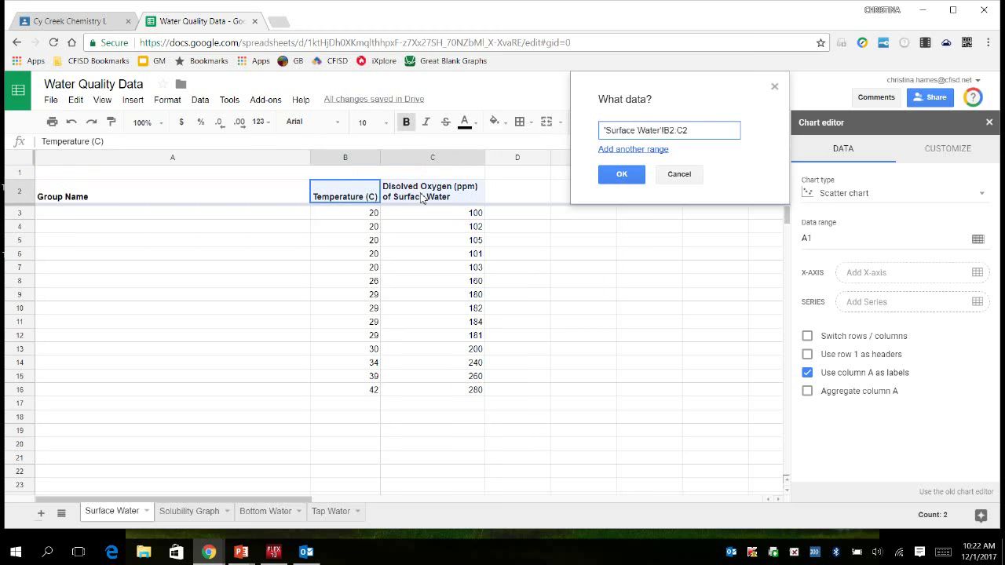
left_click_drag(422, 200, 425, 396)
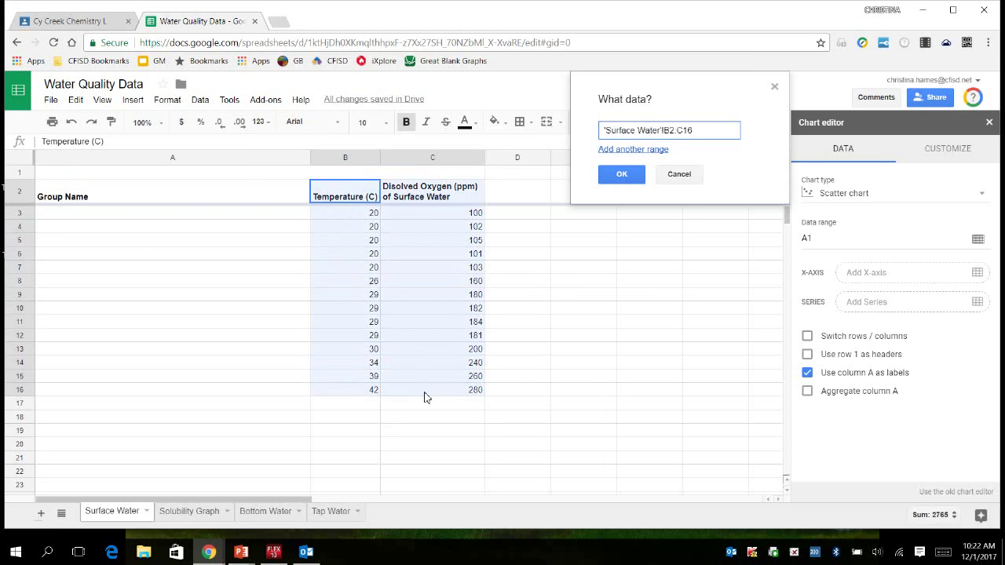
left_click_drag(425, 397, 428, 396)
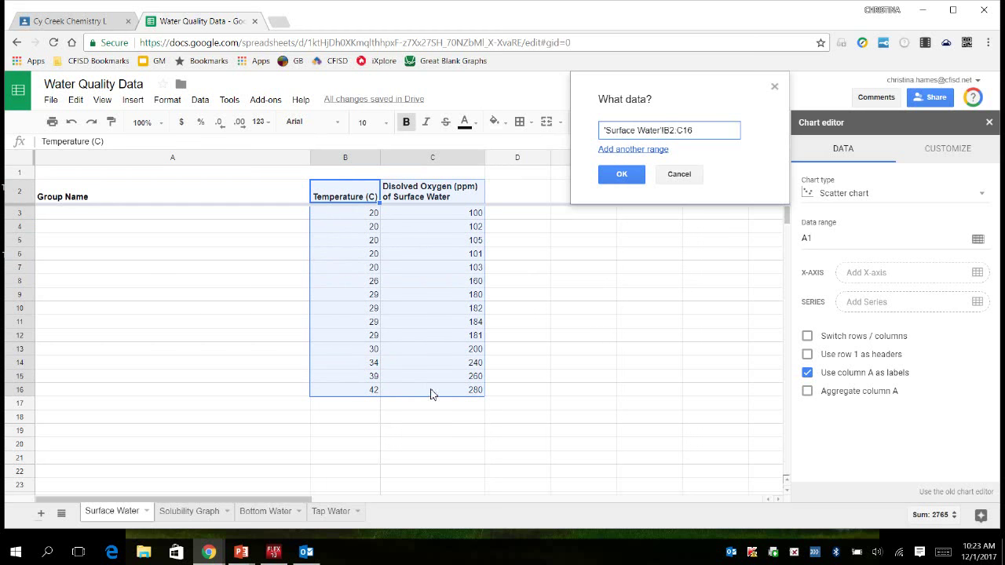
left_click(621, 173)
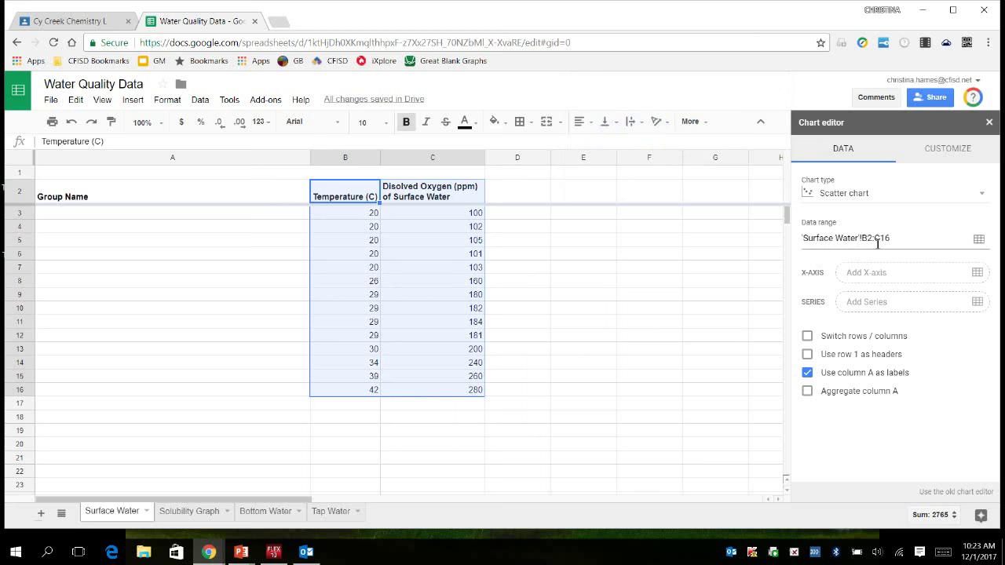
Add the temperature and dissolved oxygen columns B2:C9 of the Bottom Water sheet as a second chart data range.
left_click(979, 240)
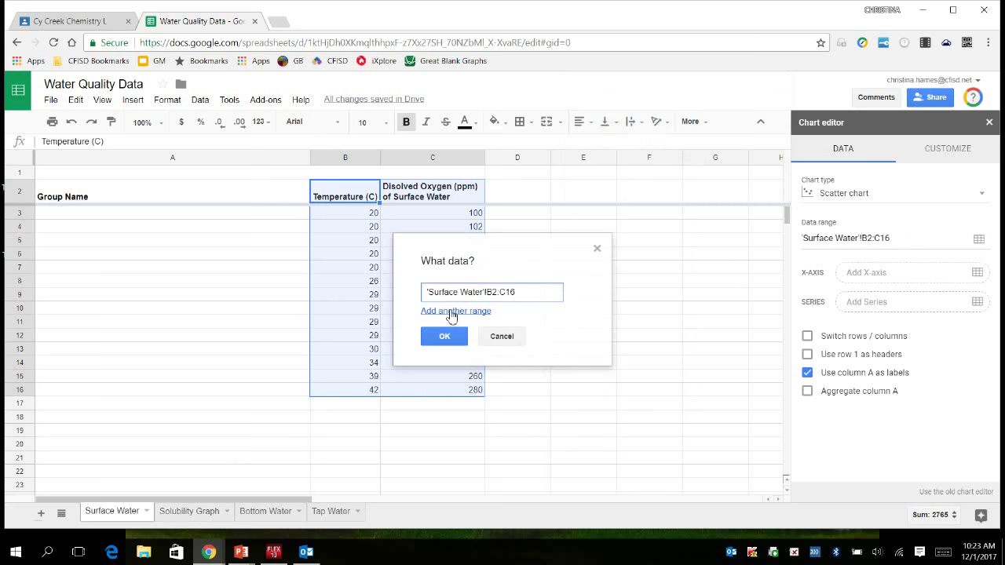
left_click(451, 314)
left_click_drag(503, 247, 682, 112)
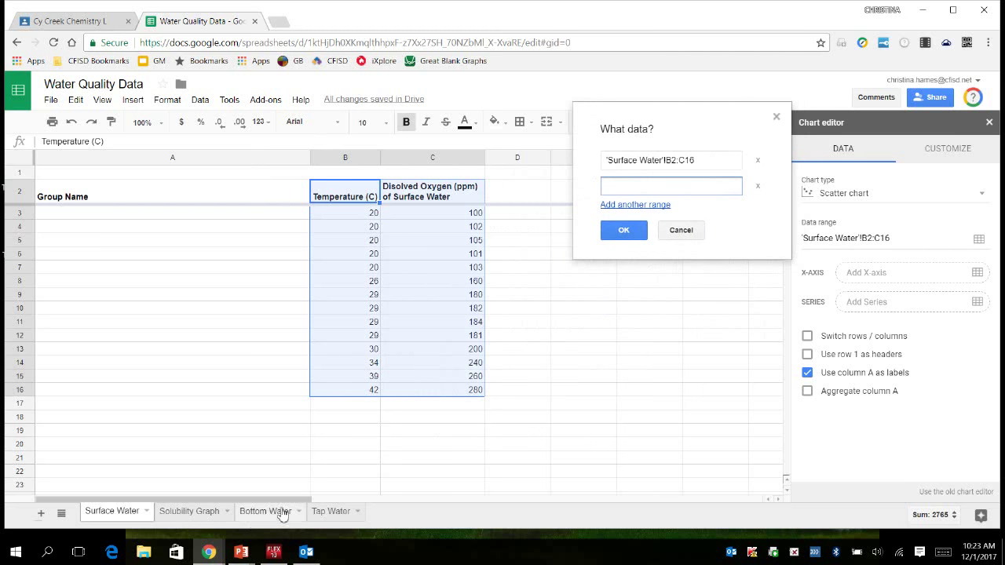
left_click(254, 517)
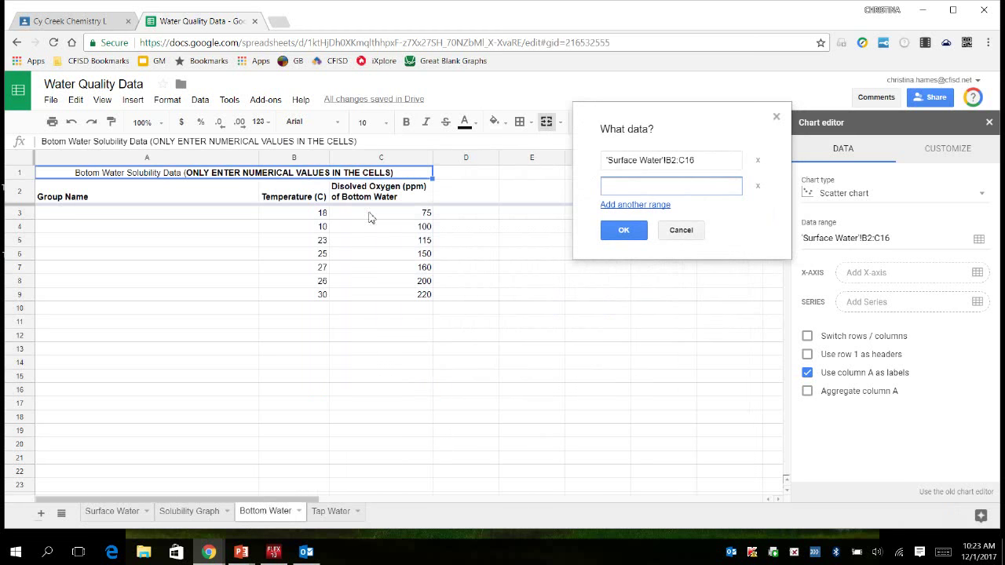
left_click_drag(271, 201, 376, 303)
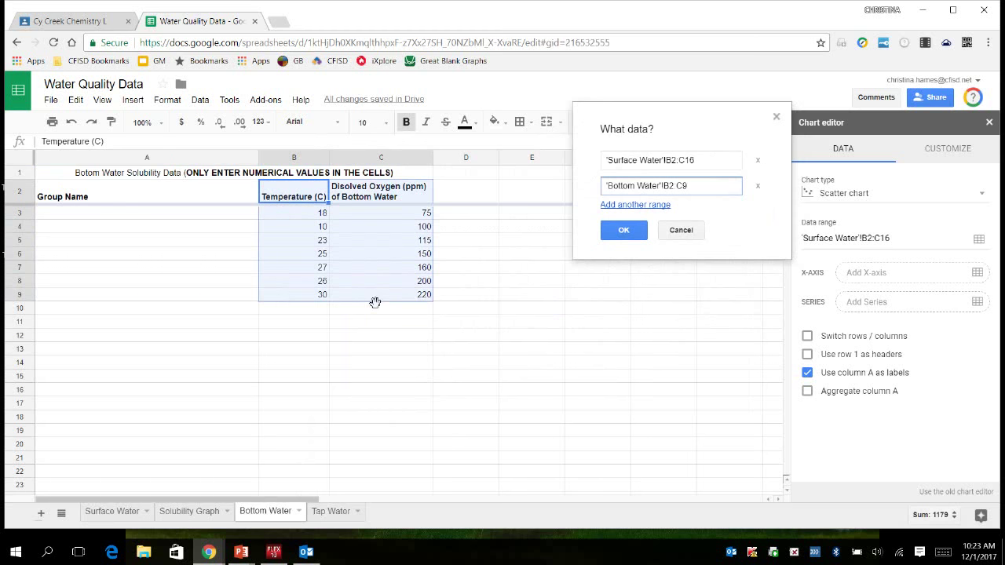
left_click(622, 233)
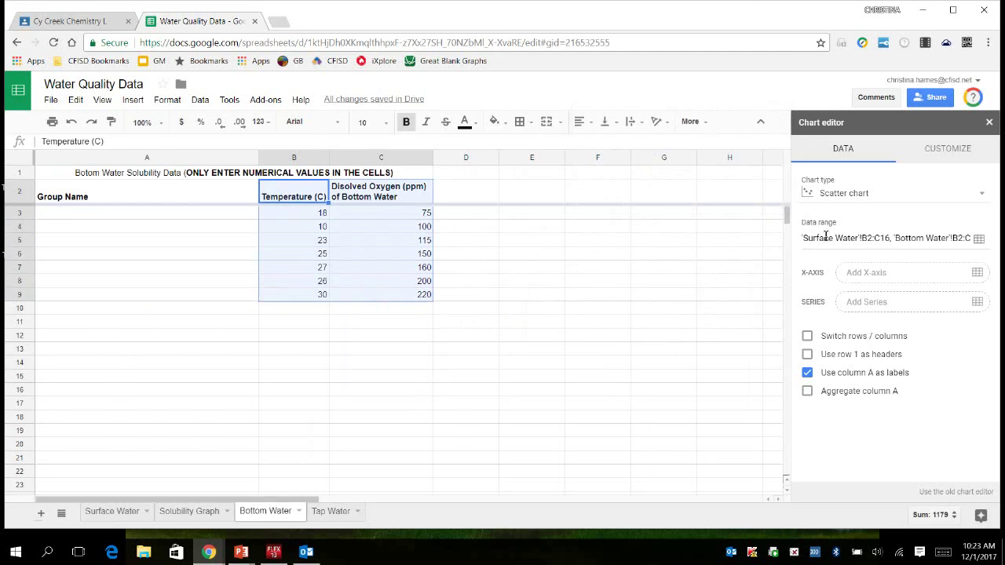
Add the temperature and dissolved oxygen columns B2:C9 of the Tap Water sheet as a third chart data range.
left_click(981, 241)
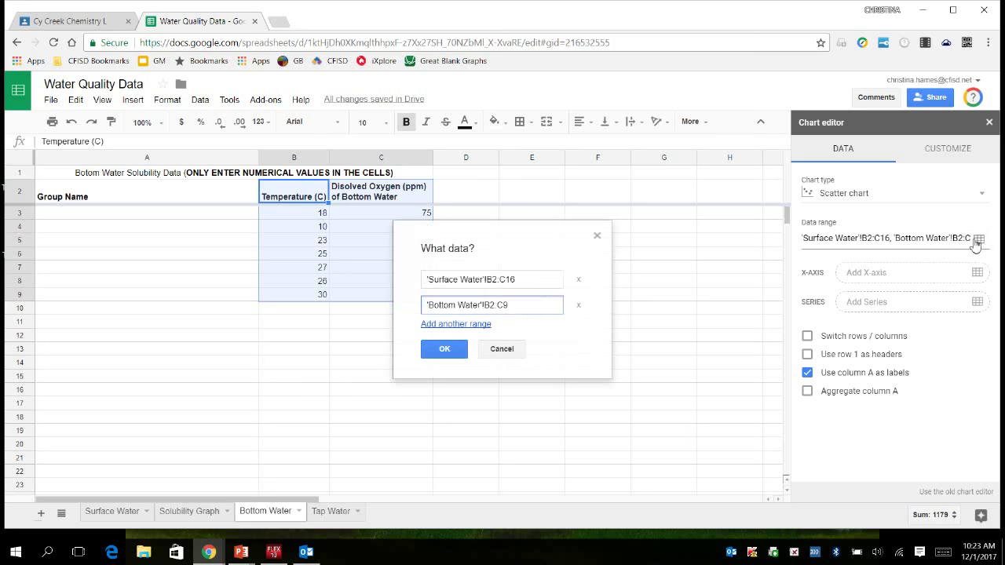
left_click(434, 325)
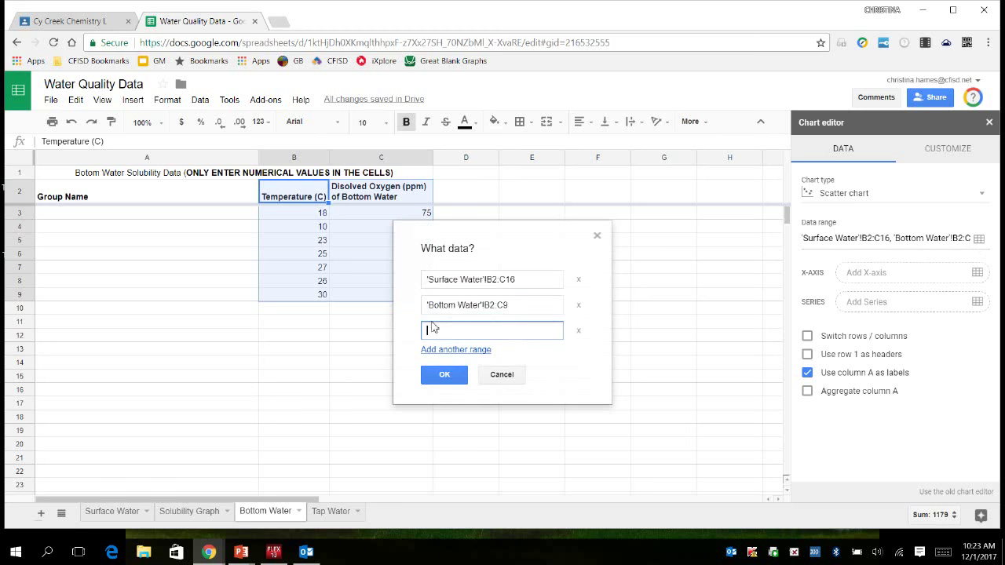
left_click(329, 512)
left_click(233, 197)
left_click_drag(233, 196, 330, 305)
left_click(445, 376)
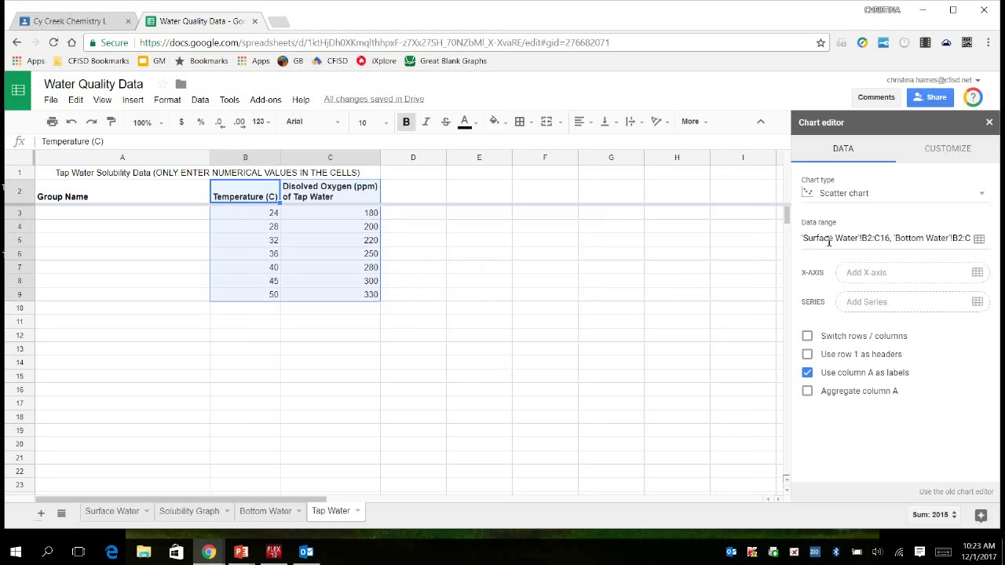
Return to the chart on the Solubility Graph sheet and make it use row 2 of the data as headers.
left_click(198, 515)
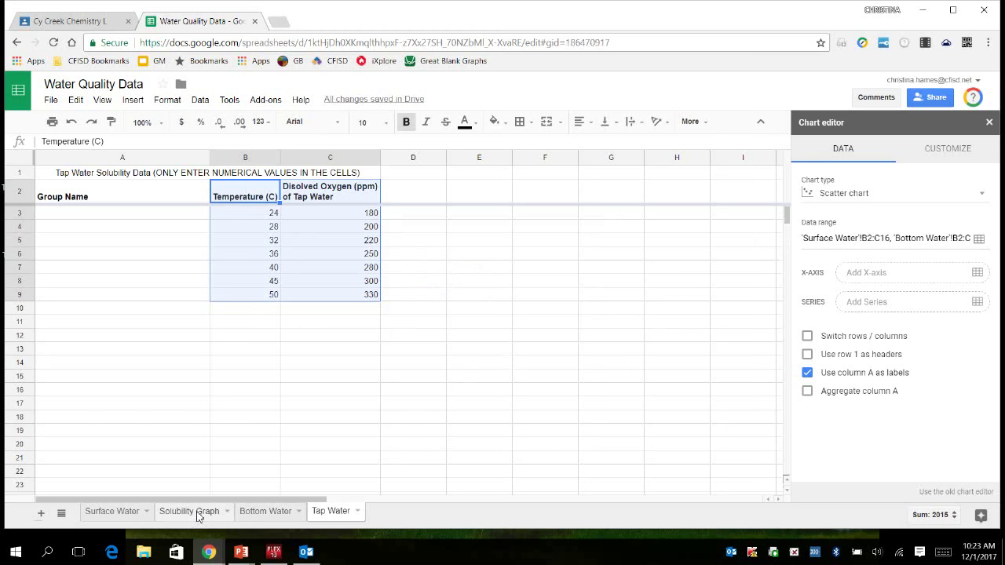
left_click(508, 272)
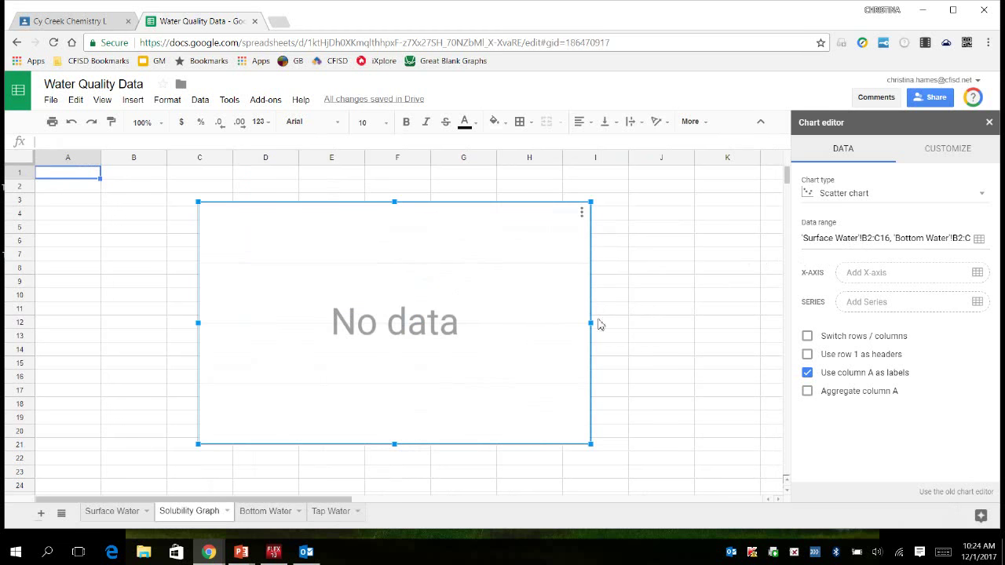
left_click(809, 358)
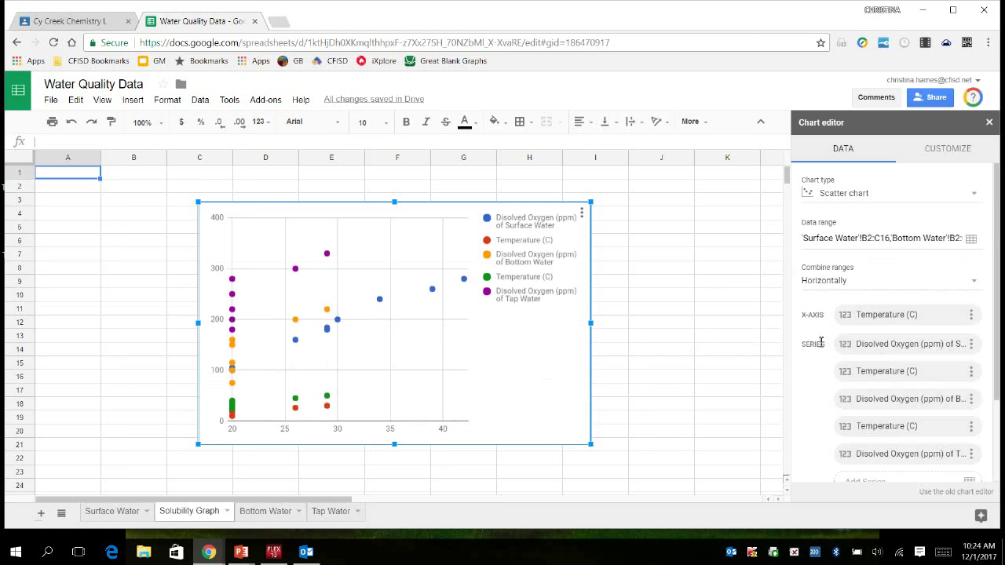
Remove the two extra Temperature (C) series from the chart, keeping Temperature as the X-axis.
scroll(816, 354, "down", 2)
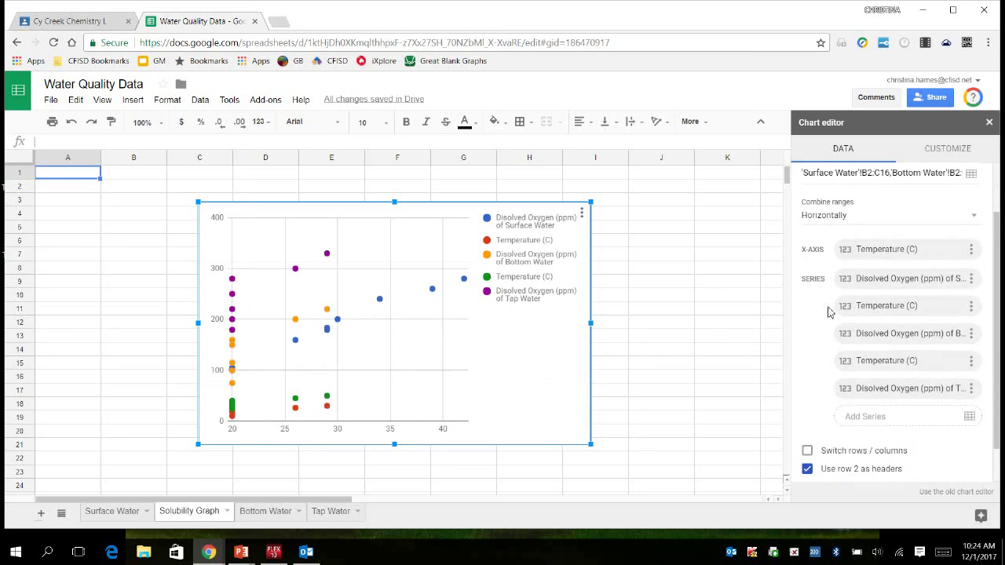
left_click(972, 307)
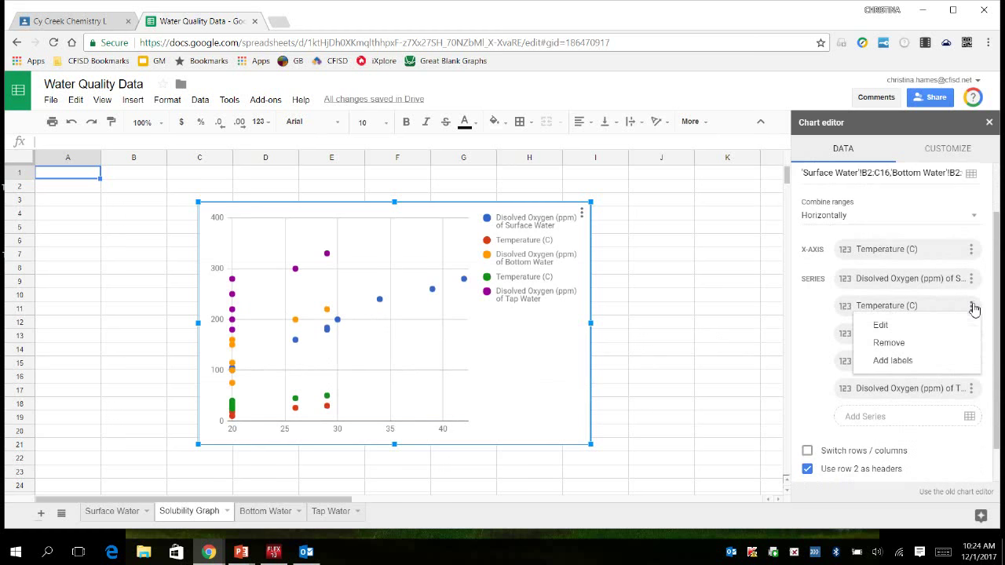
left_click(889, 346)
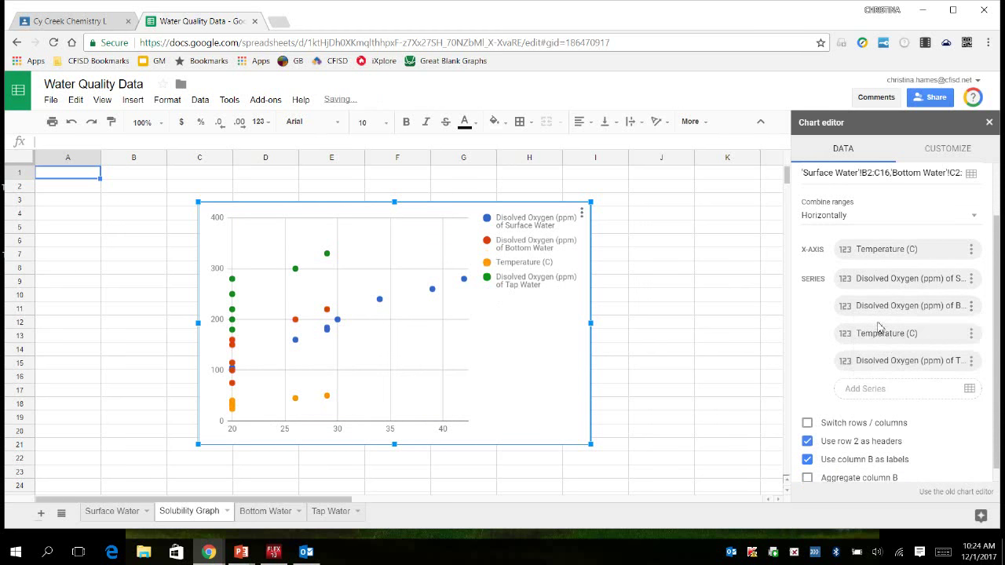
left_click(972, 333)
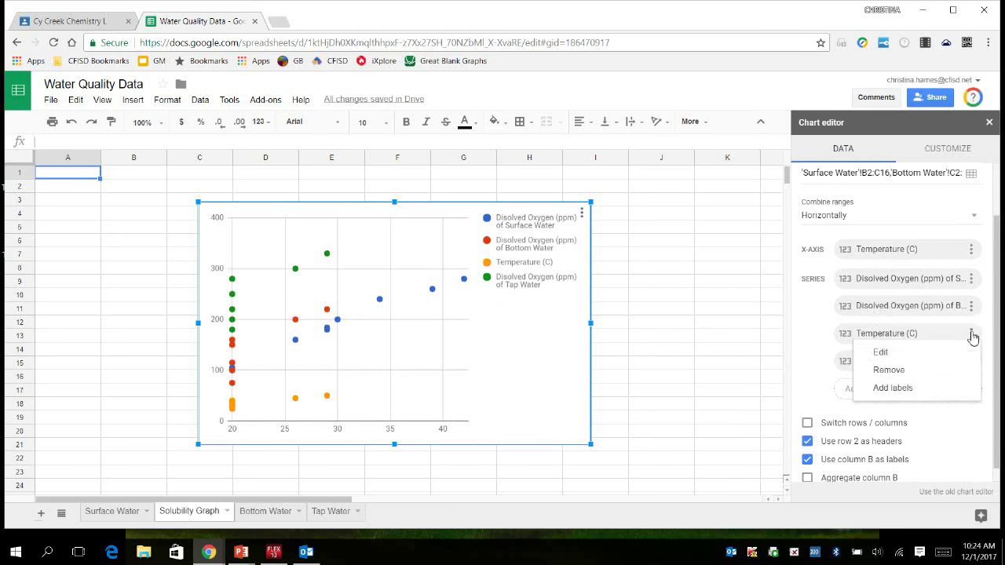
left_click(899, 372)
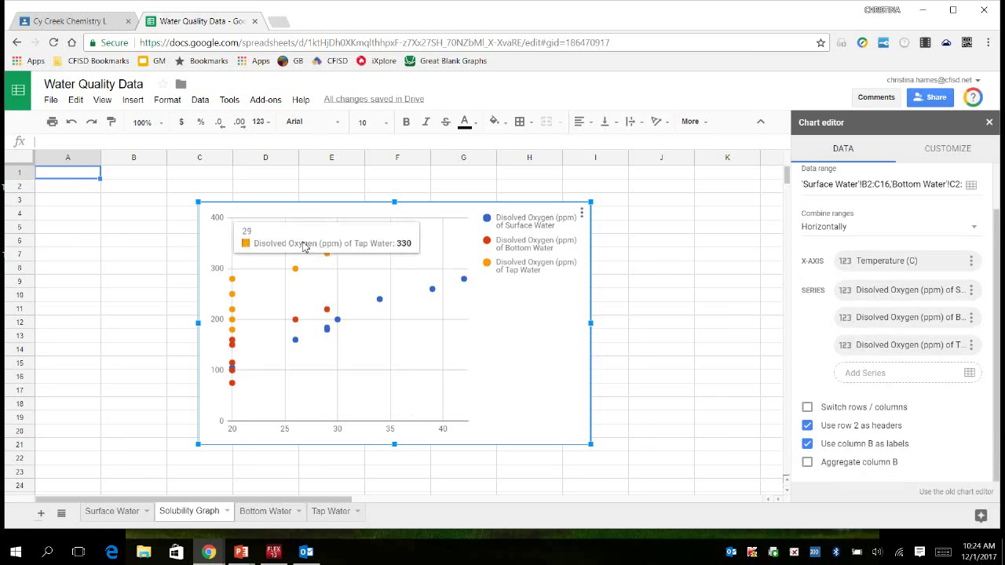
Title the chart "Solubility of Dissolved Oxygen" and centre the title.
left_click(945, 157)
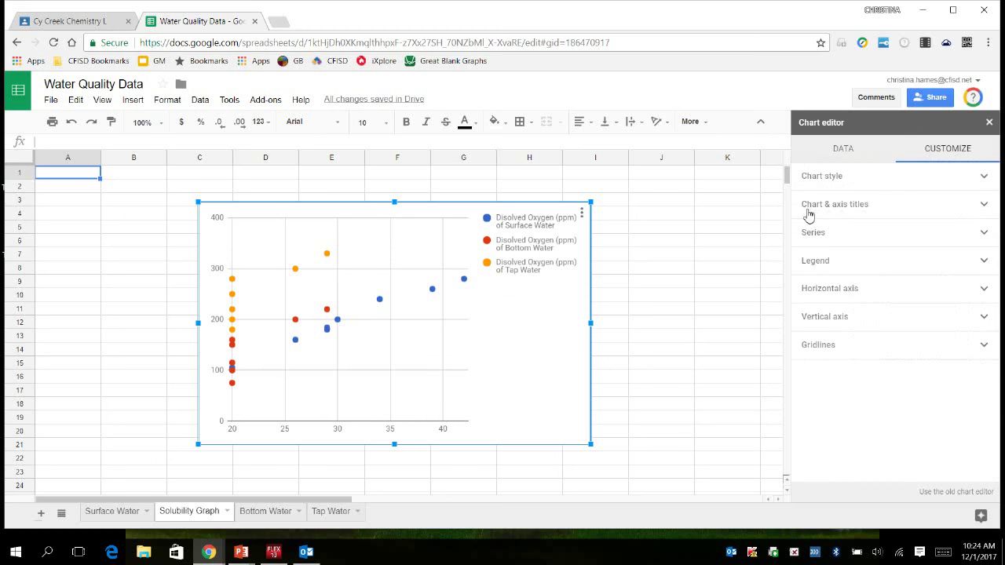
left_click(986, 206)
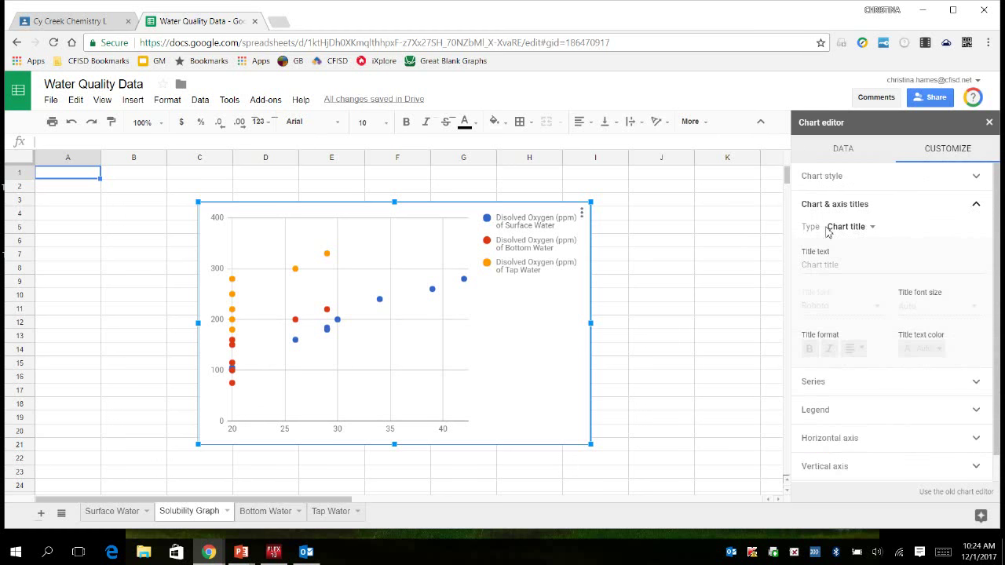
left_click(818, 262)
type("S")
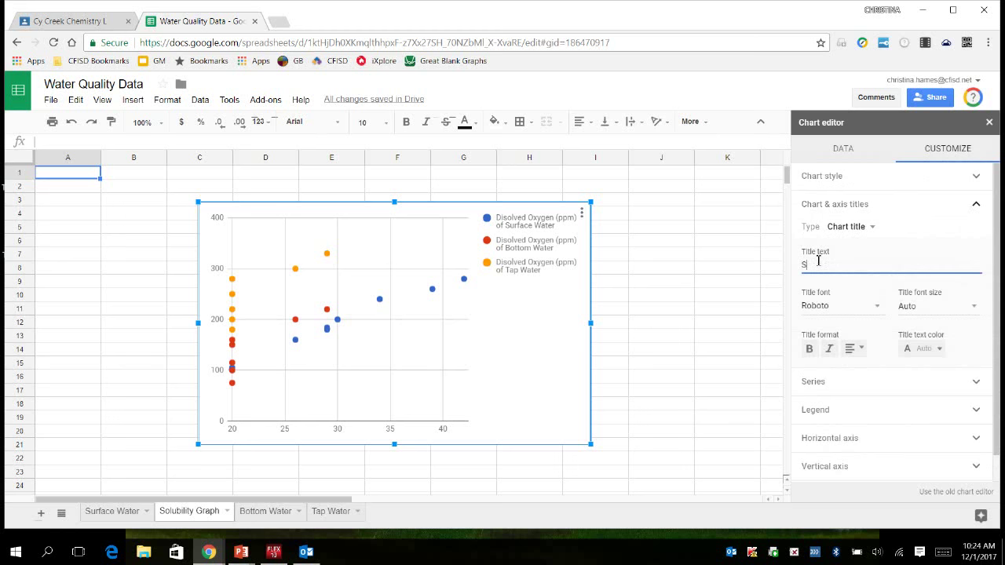
type("olubility f Dissolved Ox")
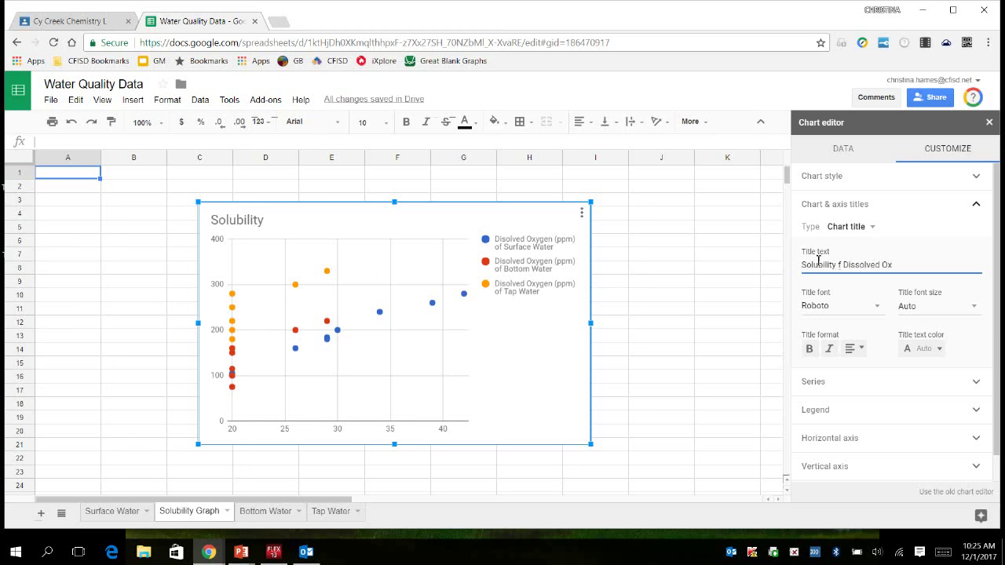
type("ygen")
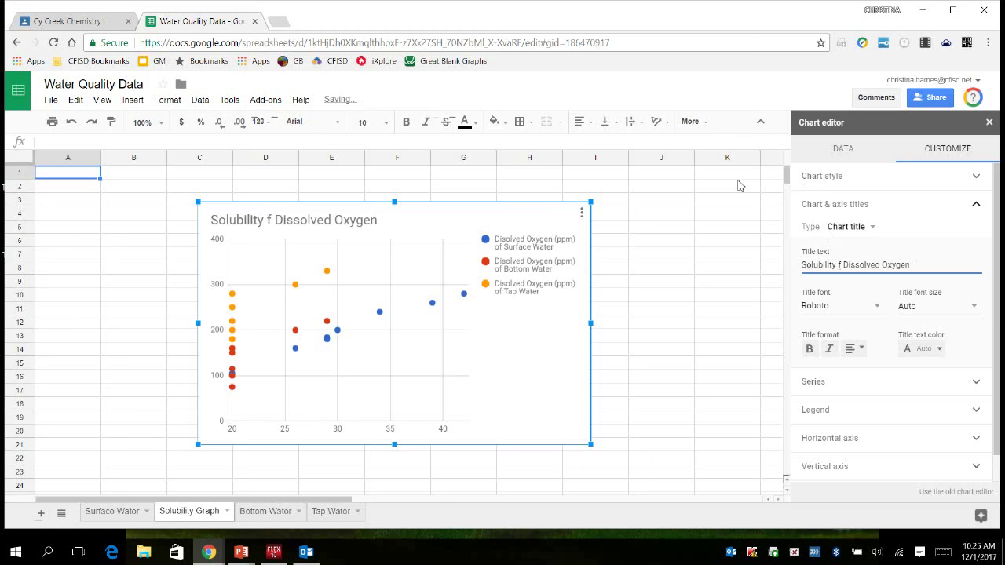
left_click(839, 266)
type("o")
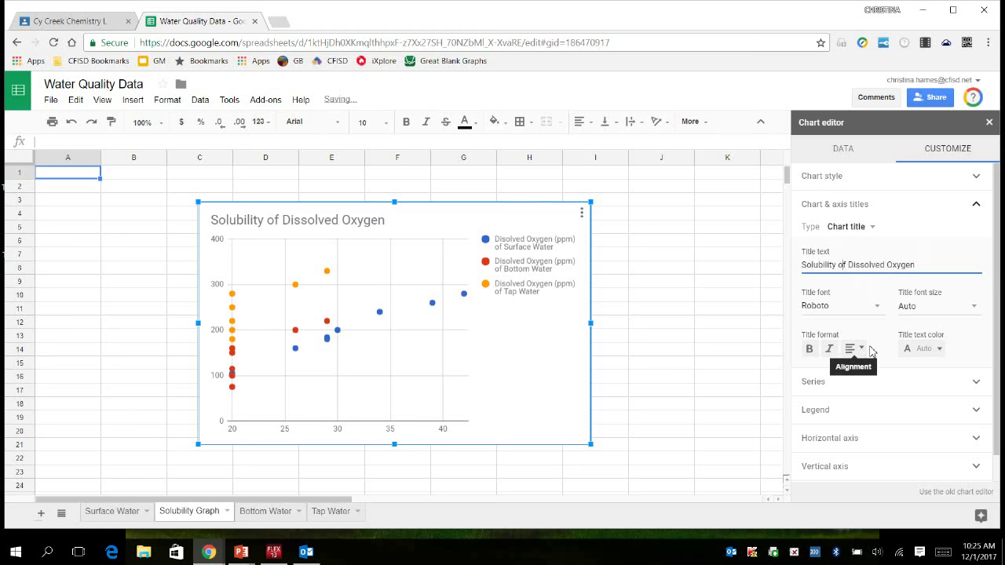
left_click(864, 351)
left_click(873, 369)
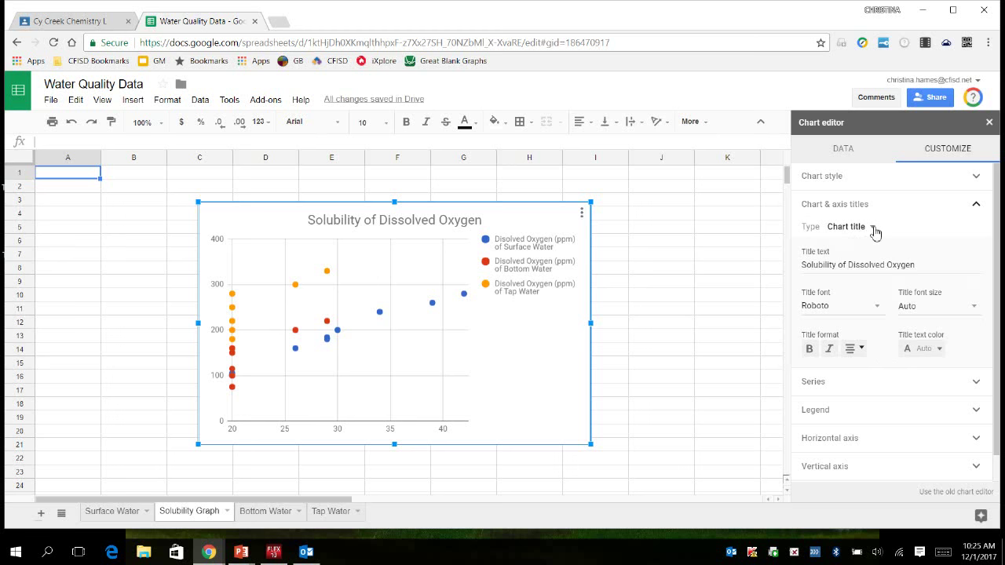
Set the chart's horizontal axis title to "Temperature in Celsius", correcting the spelling of Celsius.
left_click(874, 230)
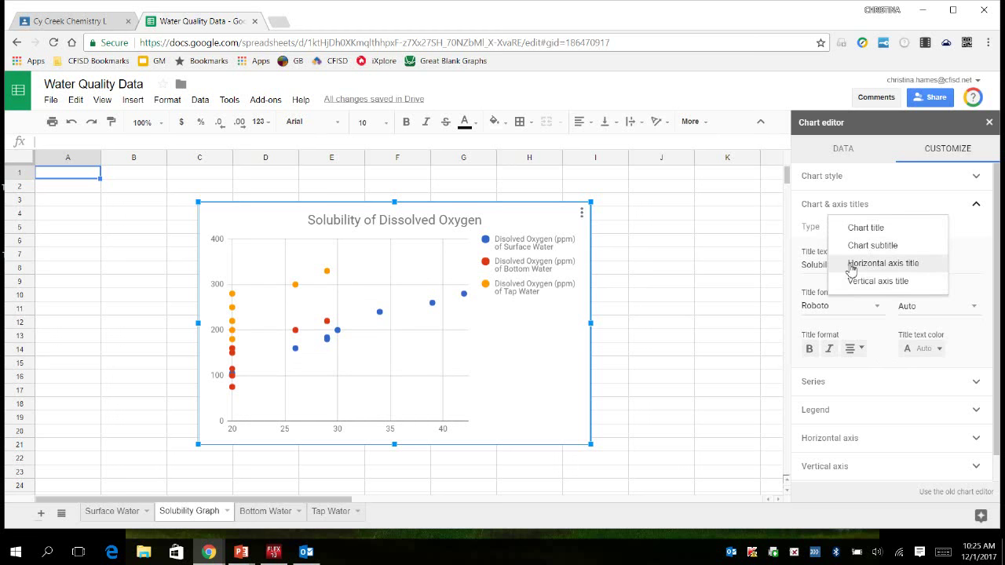
left_click(877, 268)
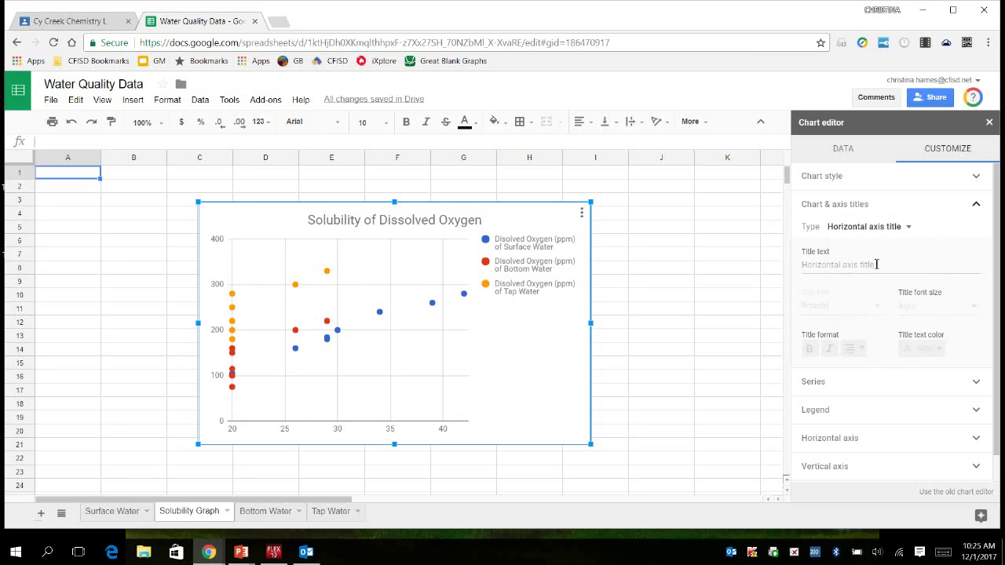
left_click(831, 268)
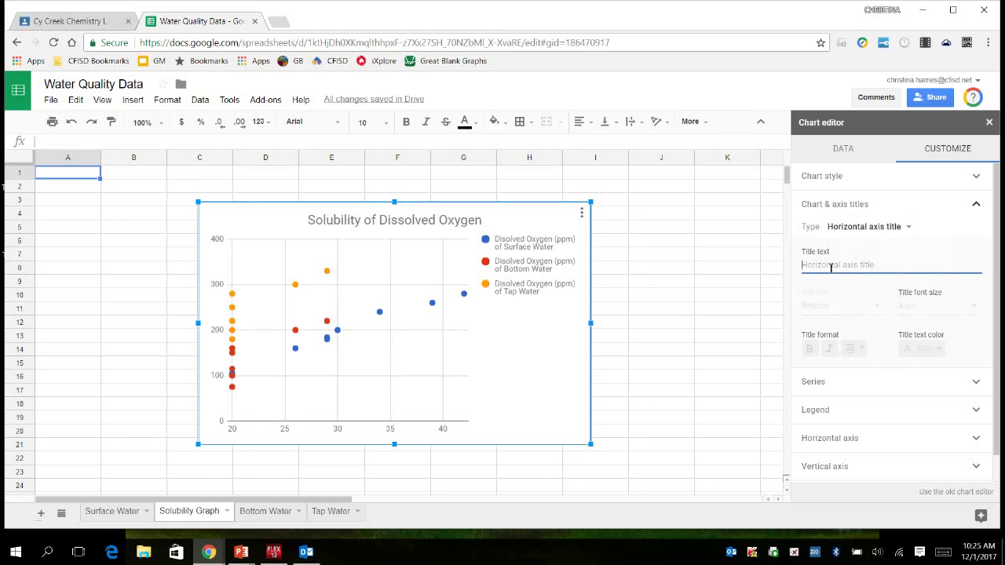
type("Tem")
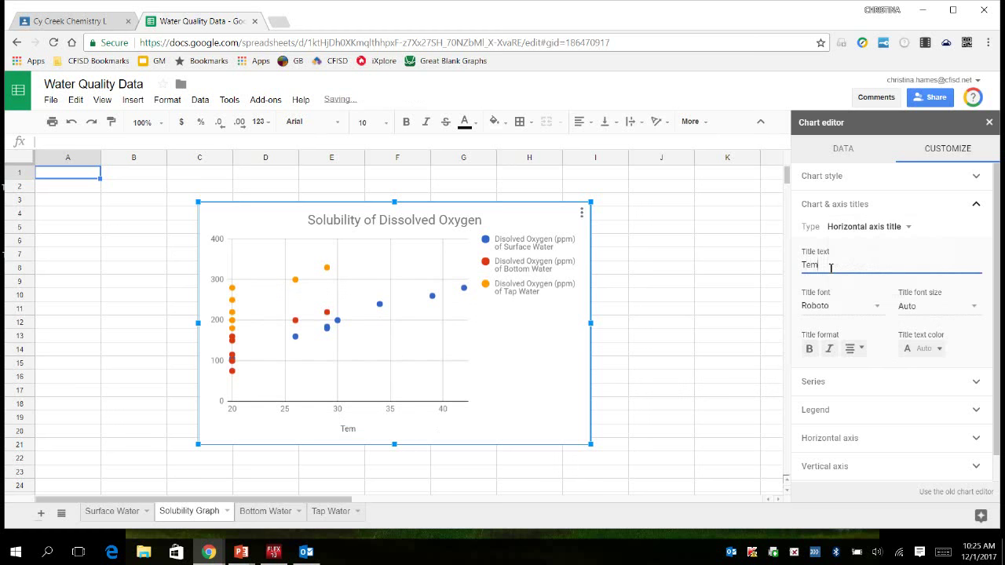
type("perature in Celcius")
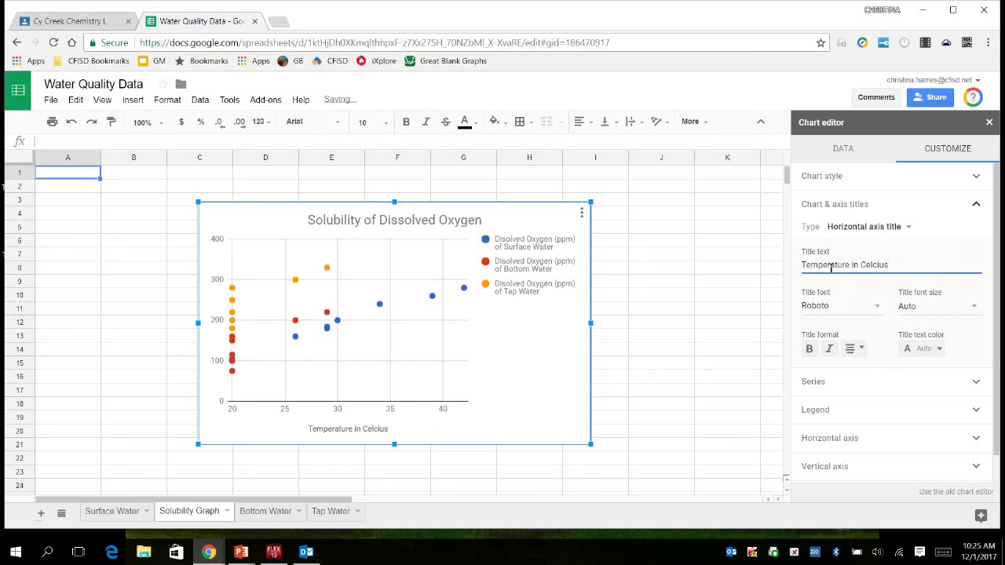
right_click(878, 265)
left_click(856, 277)
Set the chart's vertical axis title to "Dissolved Oxygen (pmm)".
left_click(911, 228)
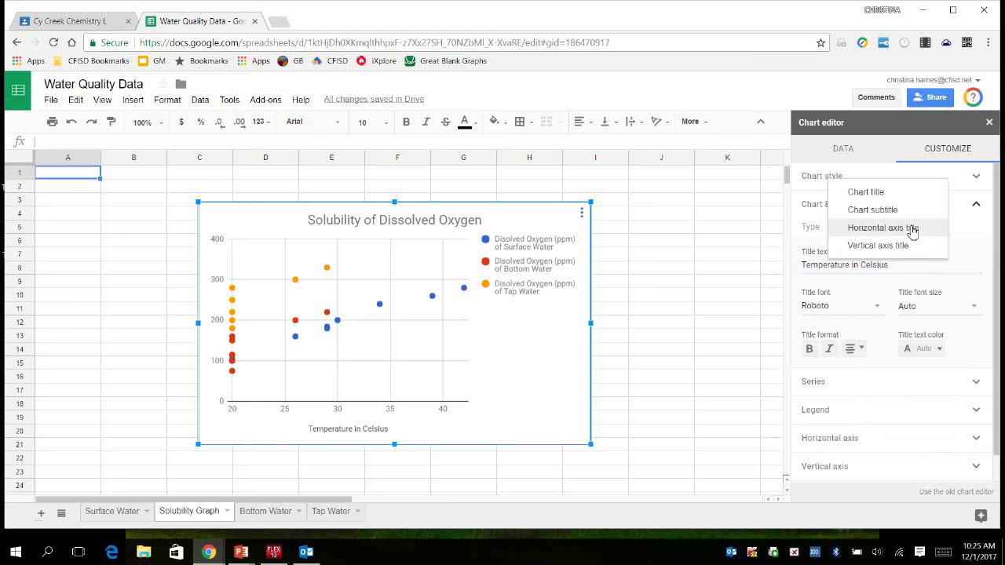
left_click(890, 250)
left_click(824, 267)
type("Dissolved Oxy")
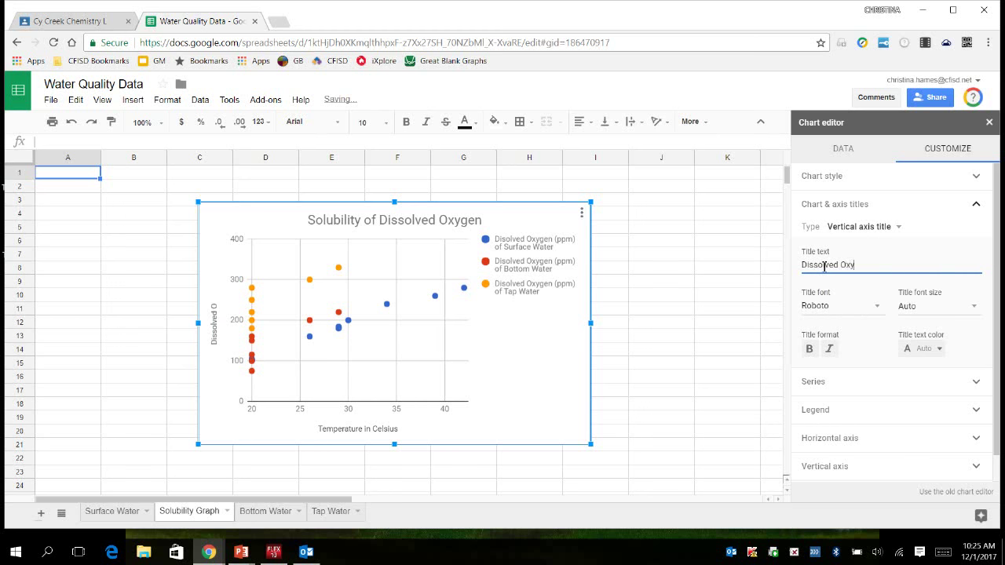
type("ge")
type("n (")
type("p")
type("mm")
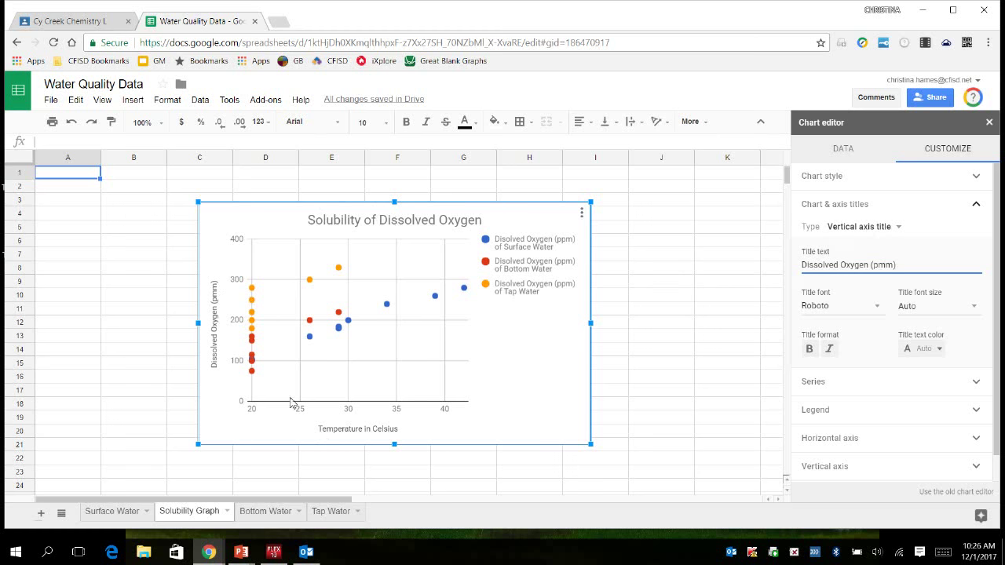
Add exponential trendlines to all series of the chart and leave chart editing.
scroll(912, 271, "down", 1)
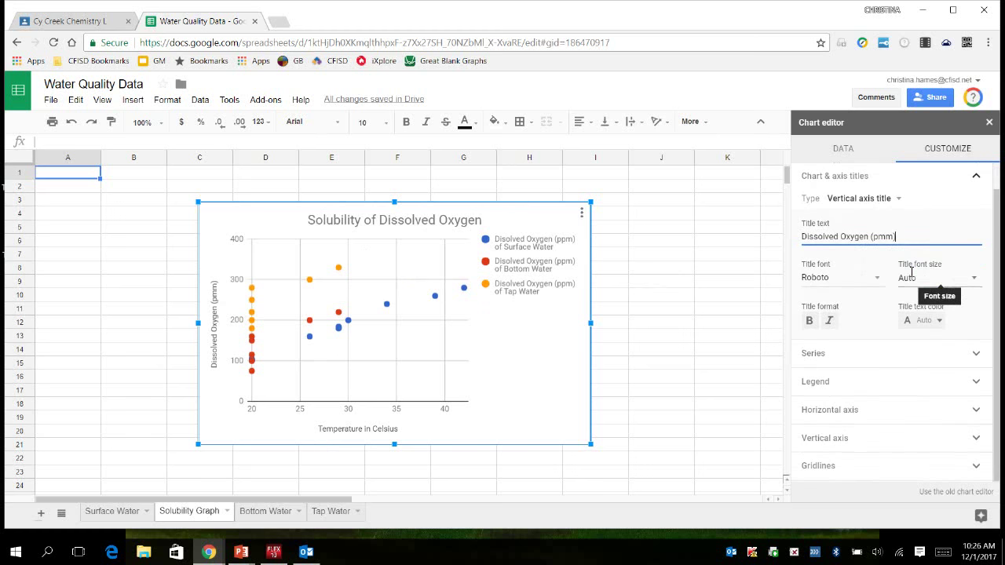
left_click(980, 355)
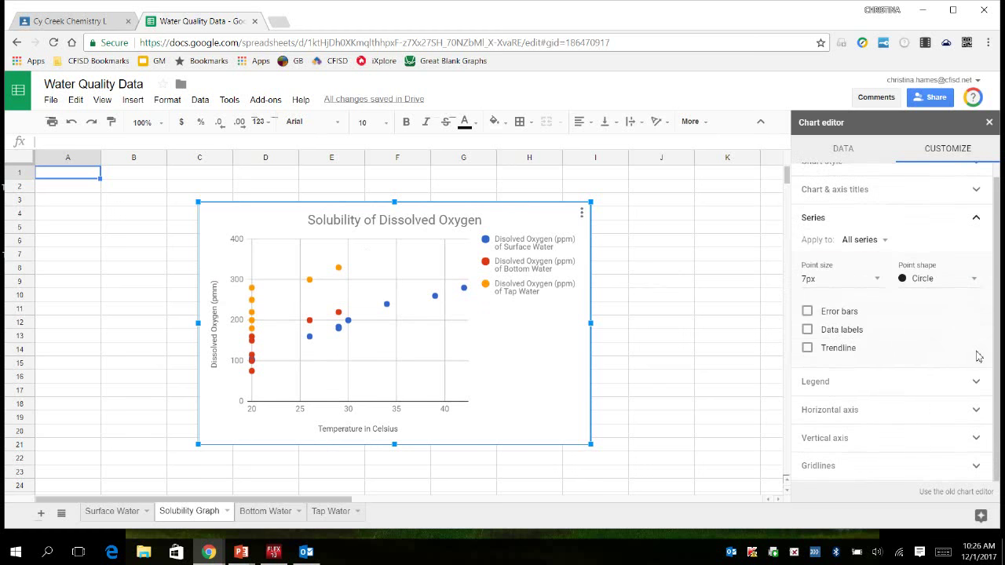
left_click(807, 349)
left_click(877, 371)
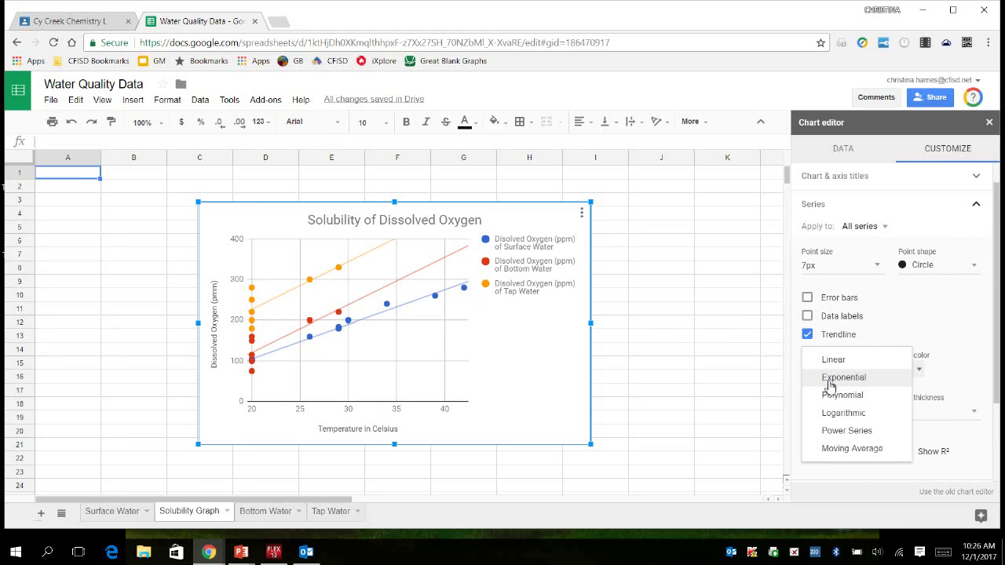
left_click(830, 383)
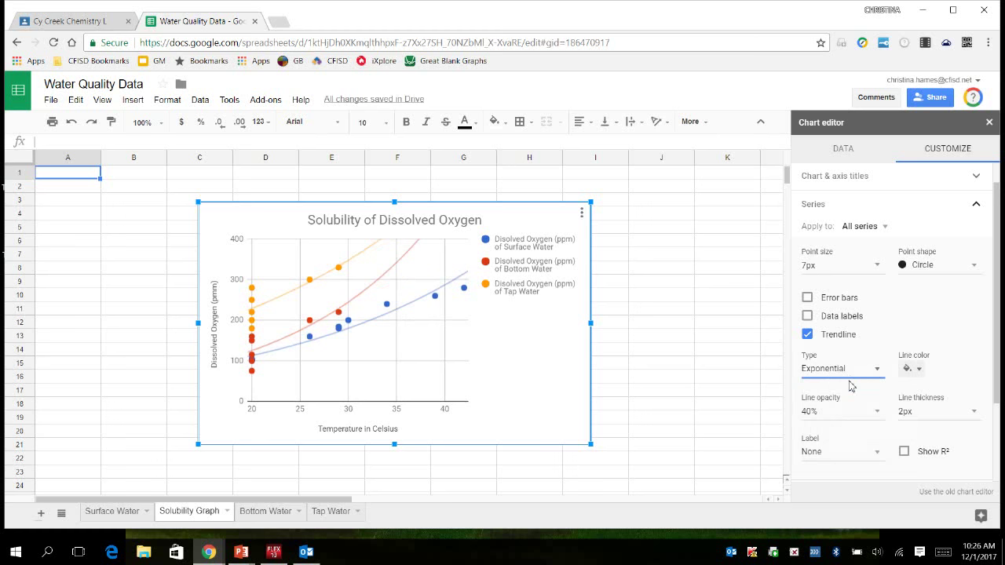
scroll(850, 386, "down", 3)
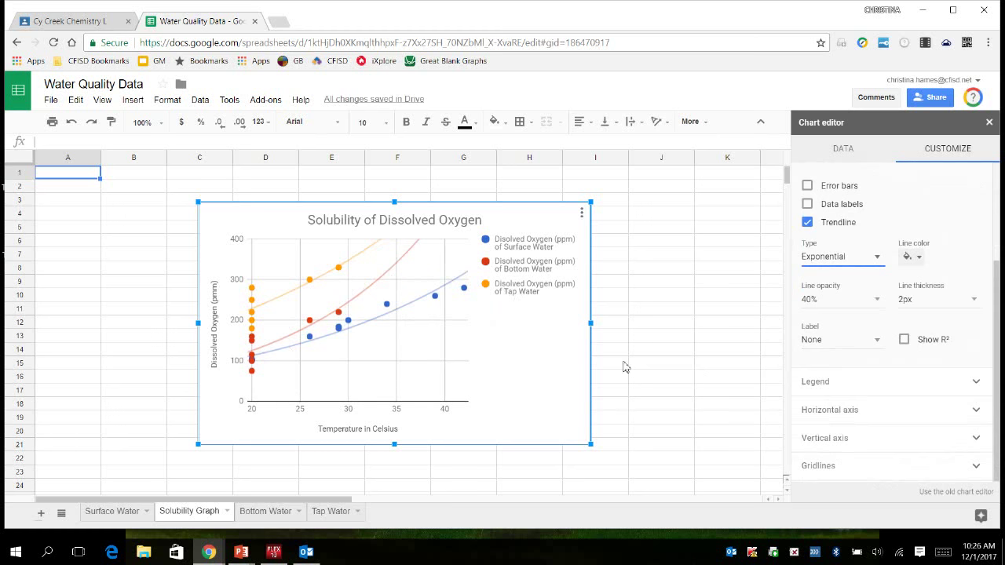
left_click(693, 370)
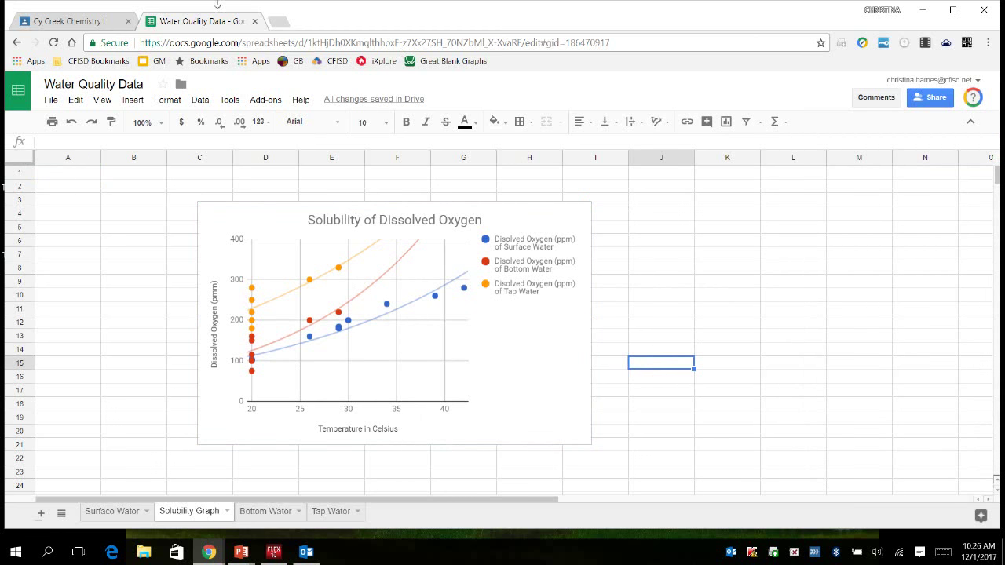
Switch to the Cy Creek Chemistry class page in Google Classroom and review the assignment's graphing instructions.
left_click(59, 28)
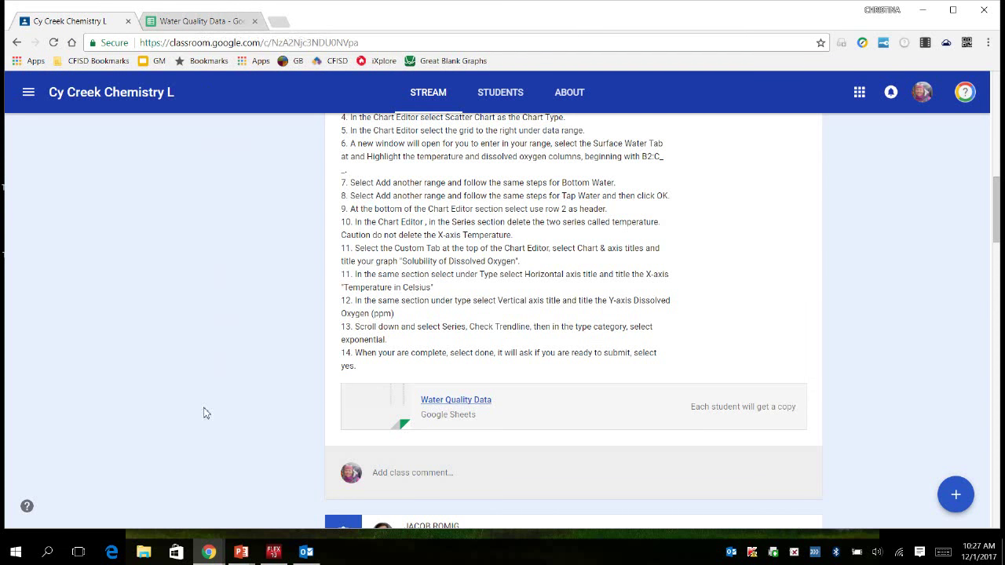
left_click(277, 552)
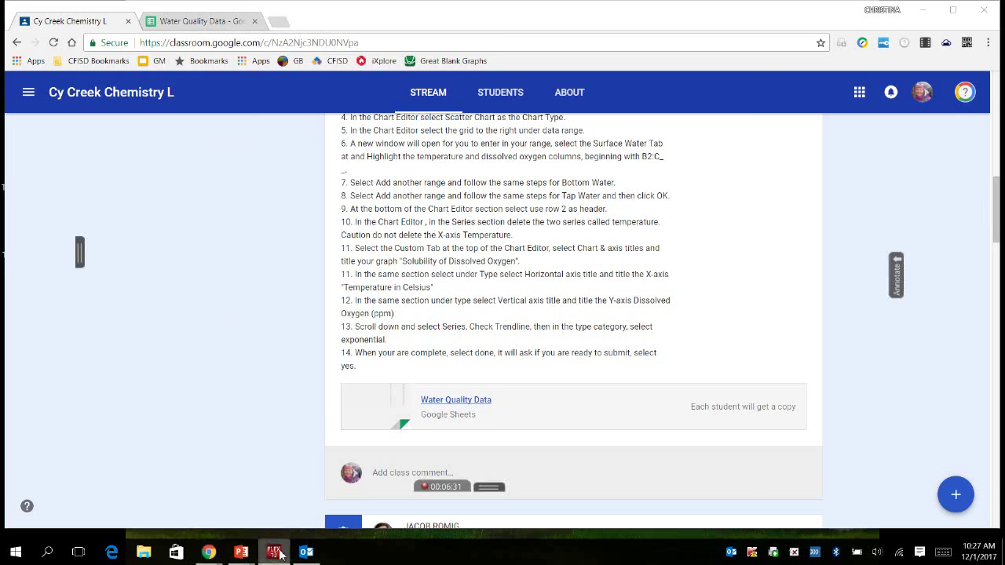
left_click(485, 487)
mouse_move(420, 444)
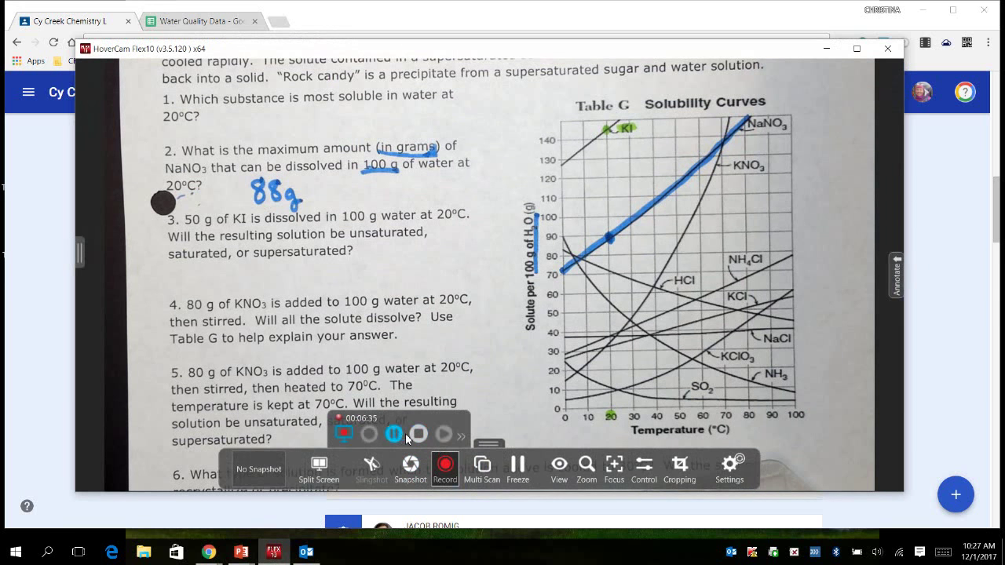